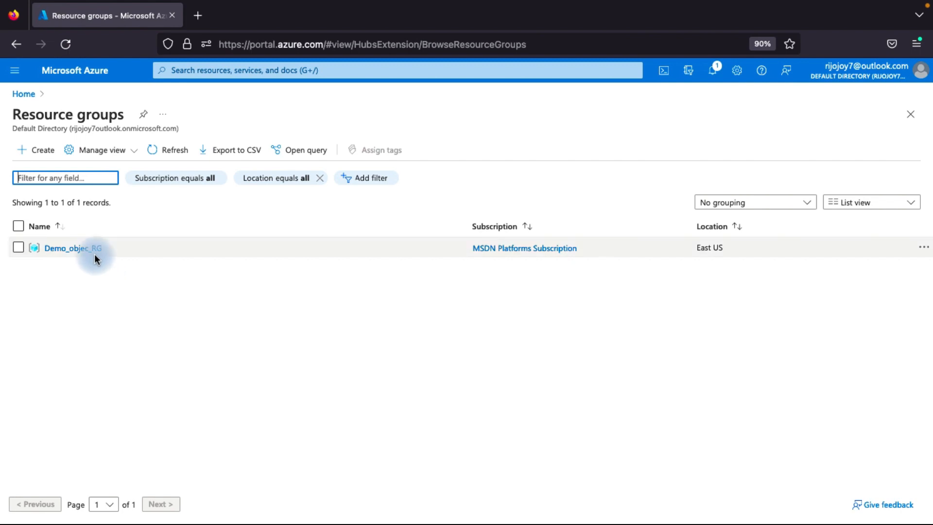
Open the containers list of the newstr2 storage account in the Demo_objec_RG resource group
left_click(92, 249)
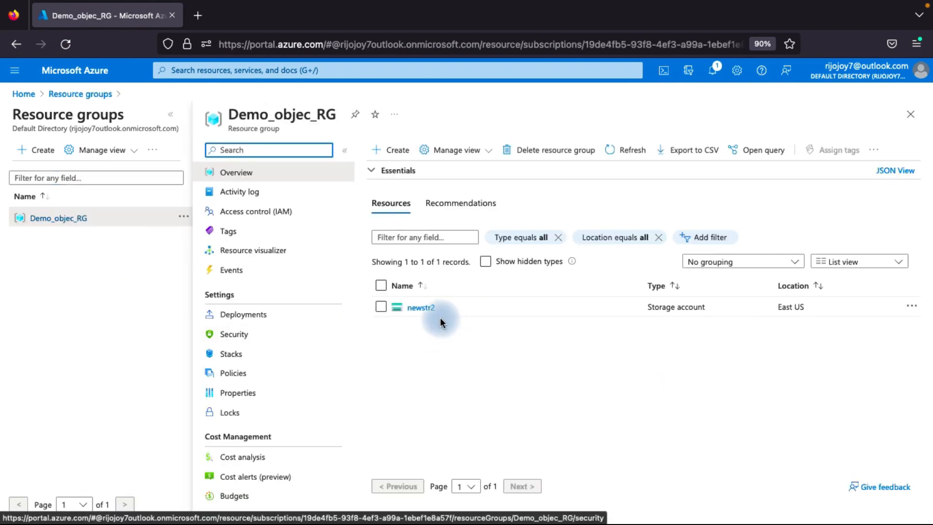
left_click(422, 309)
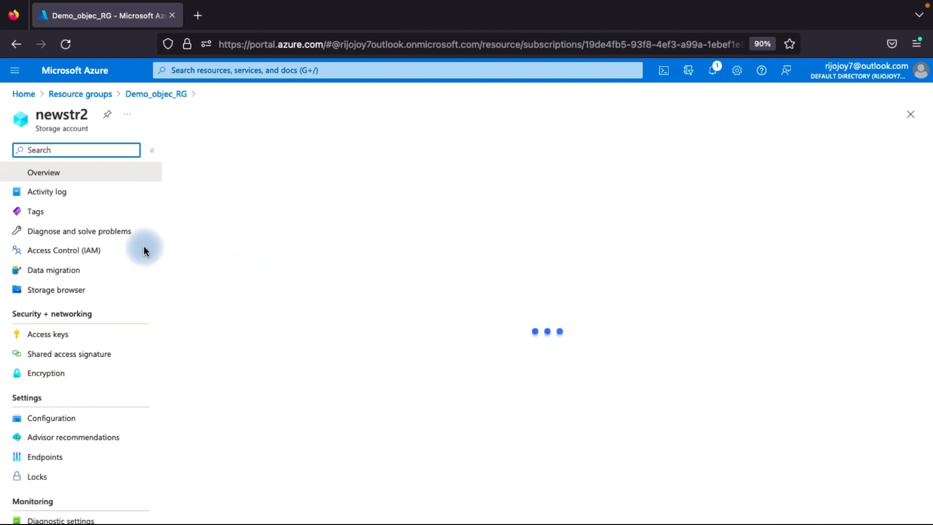
scroll(59, 372, "down", 2)
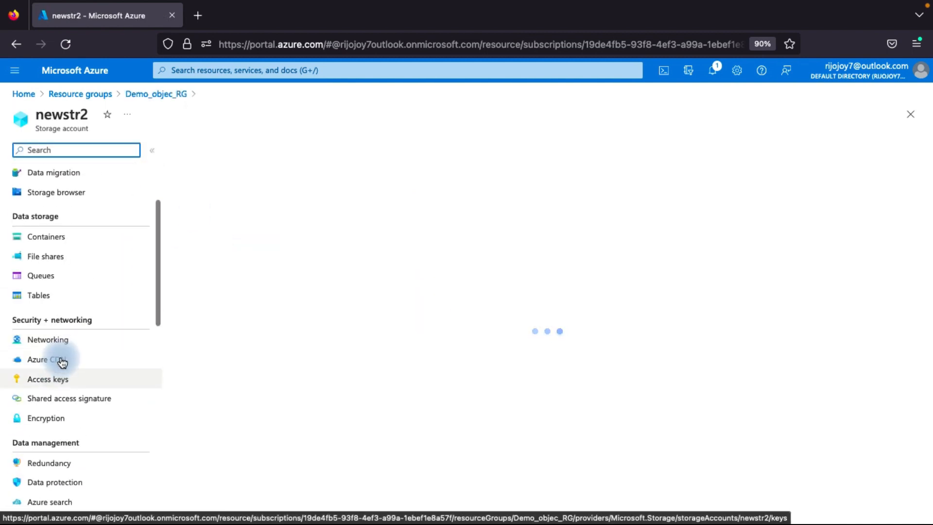
left_click(58, 277)
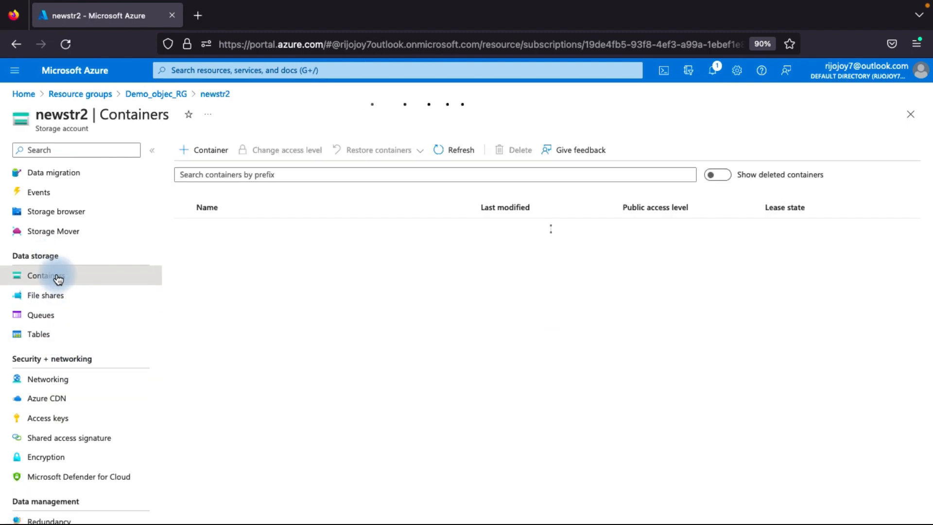
Create a container named image with private access in the newstr2 storage account
left_click(215, 155)
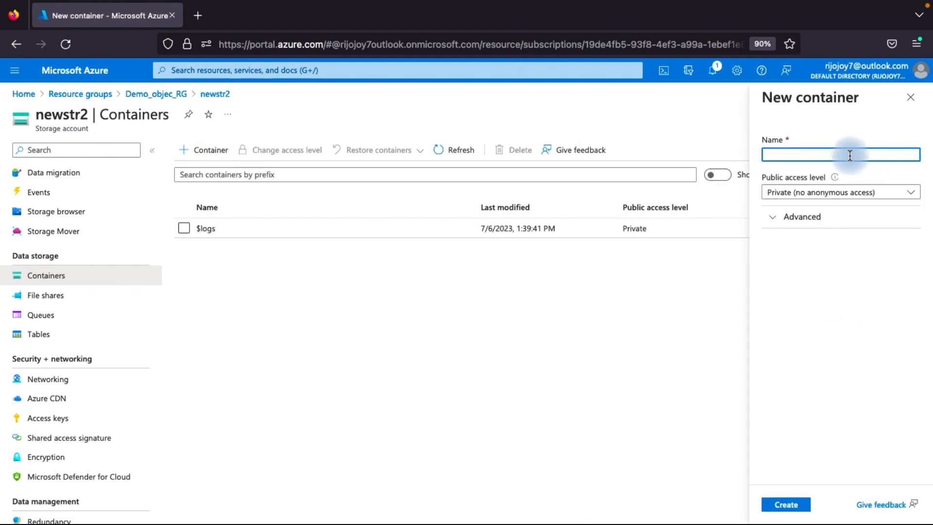
type("image")
left_click(787, 505)
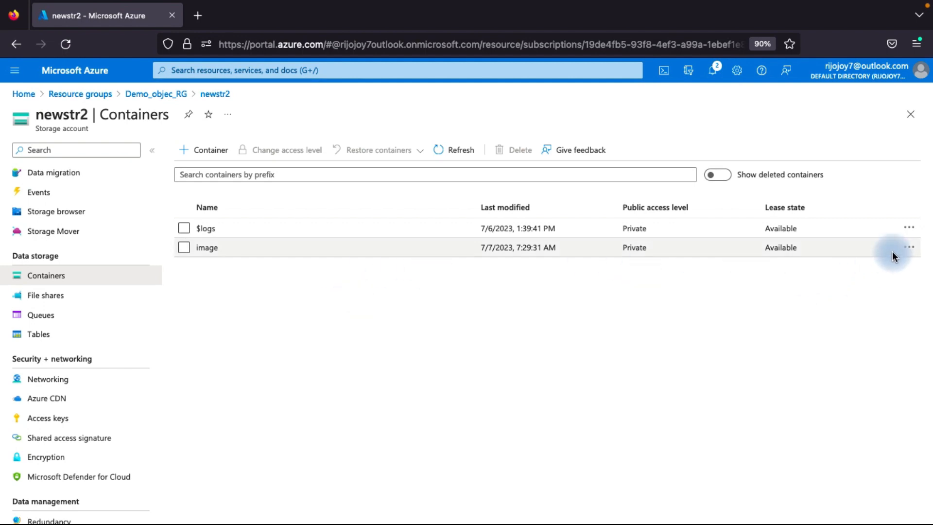
Generate a SAS for the image container with the default Read settings and copy its Blob SAS URL into a note
left_click(910, 252)
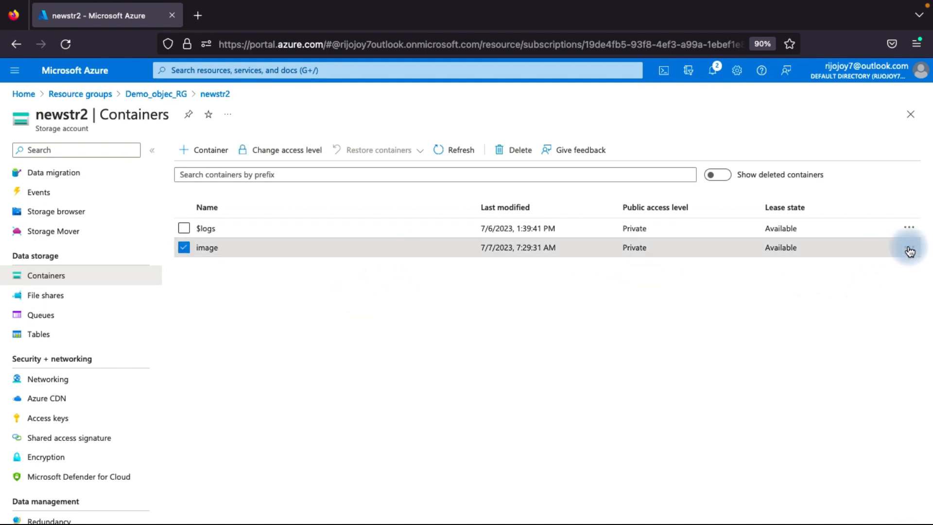
left_click(910, 251)
left_click(843, 279)
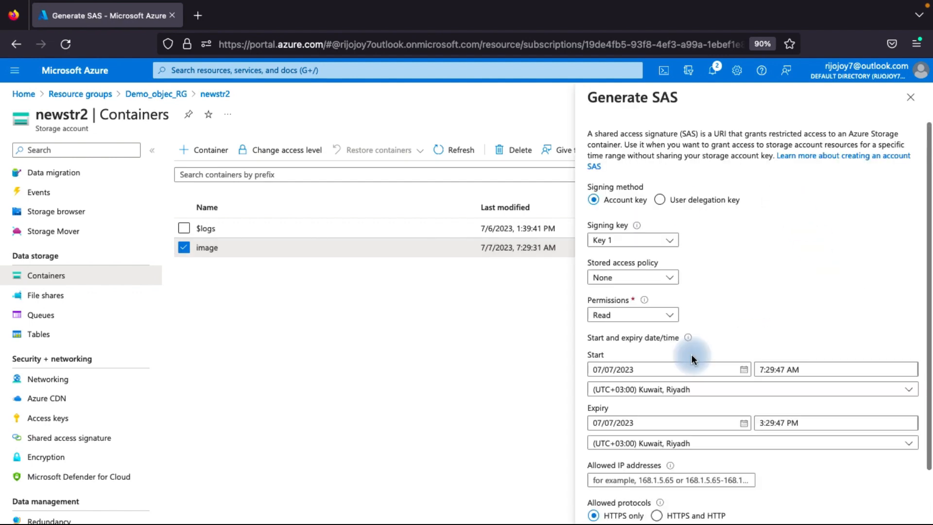
scroll(687, 354, "down", 3)
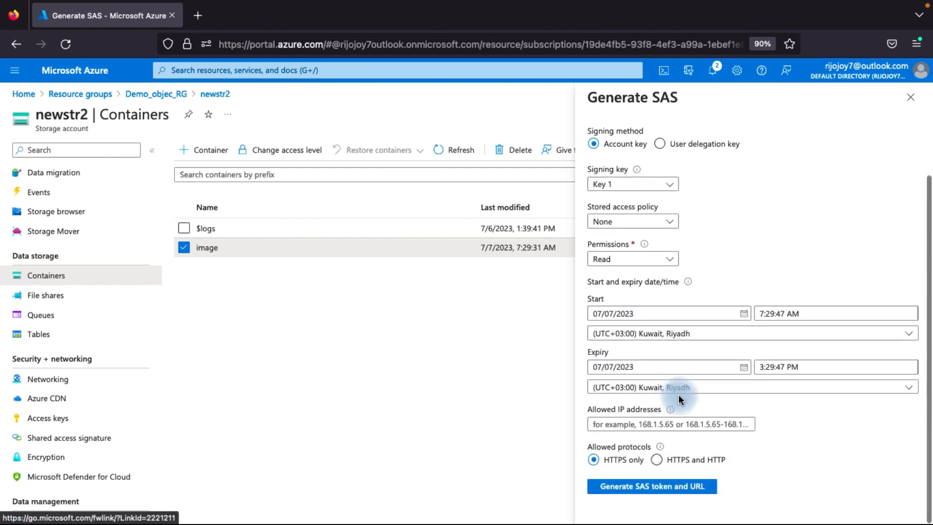
left_click(657, 490)
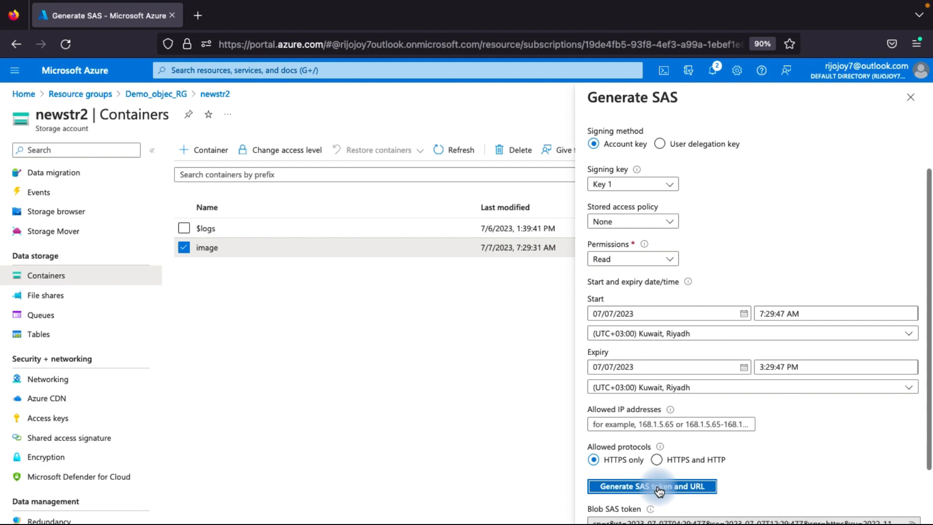
scroll(704, 473, "down", 2)
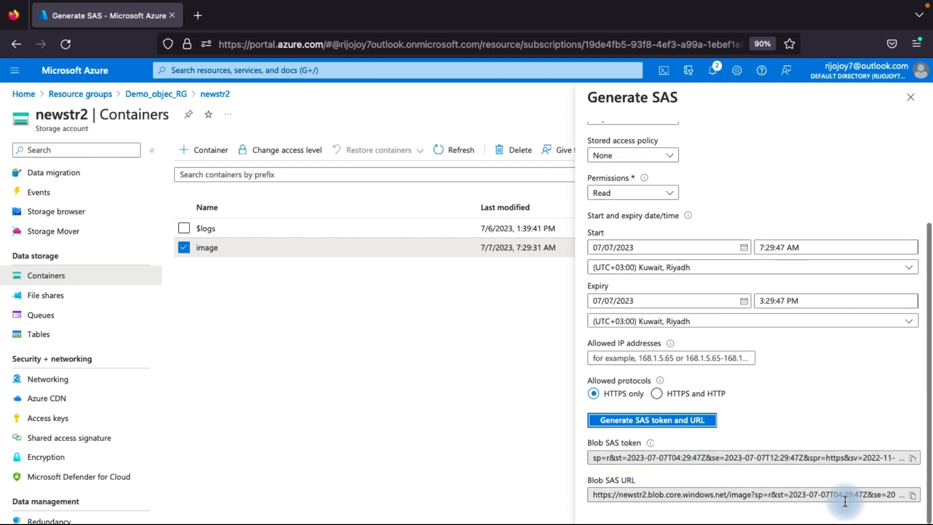
left_click(915, 501)
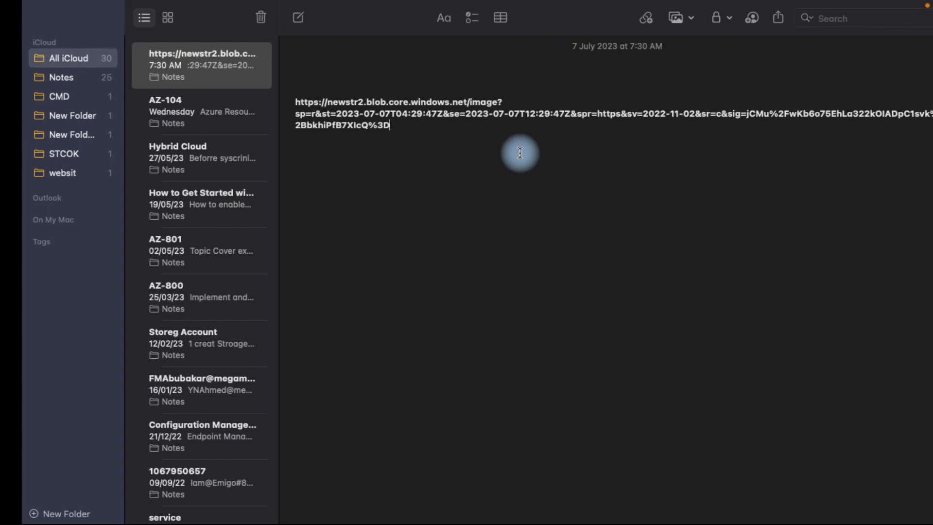
key("ctrl+Left")
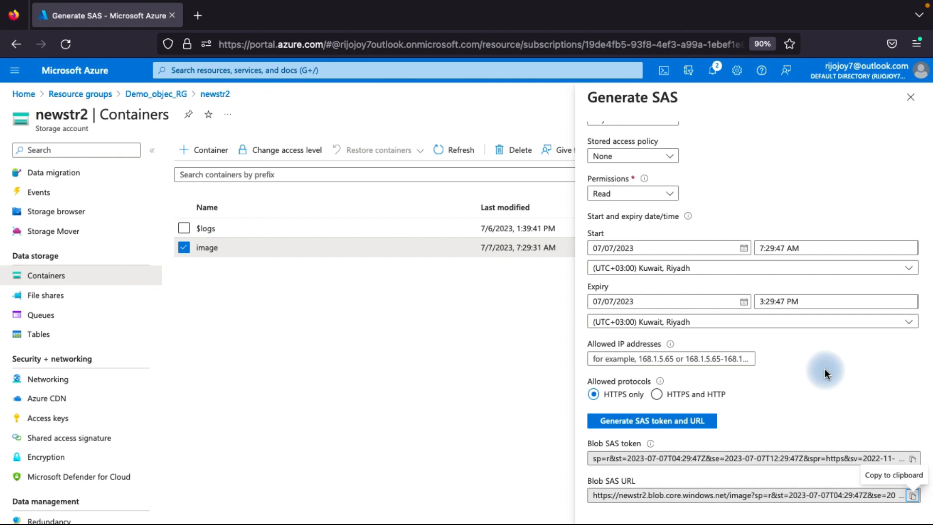
scroll(768, 343, "up", 5)
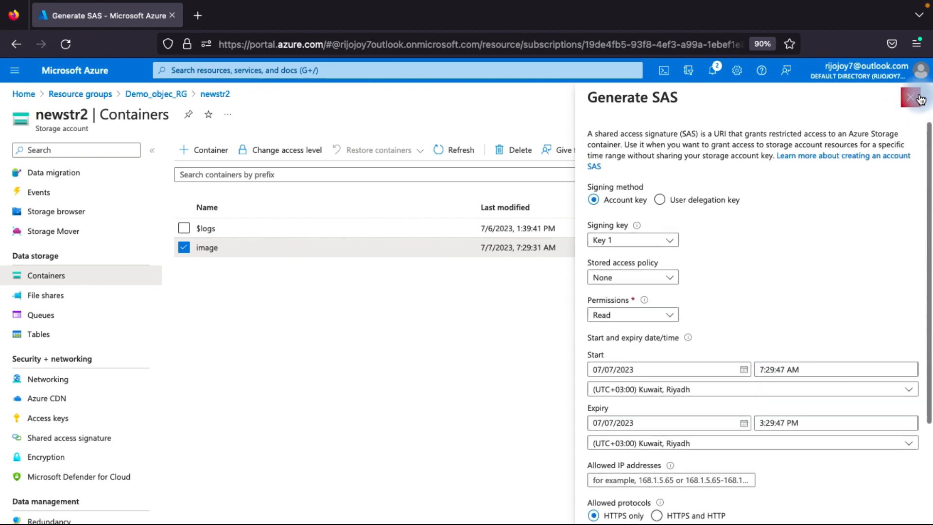
left_click(920, 99)
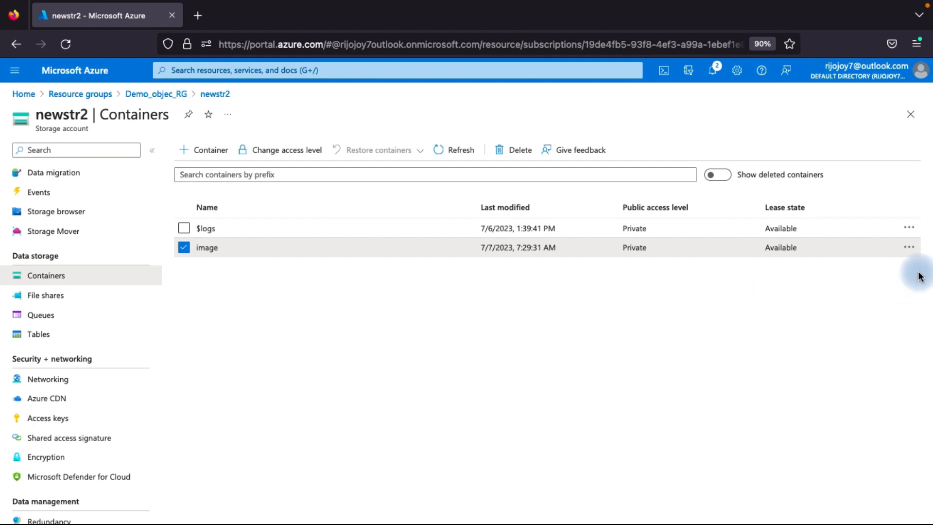
Start another SAS for the image container and set its expiry date to 13/07/2023
left_click(909, 248)
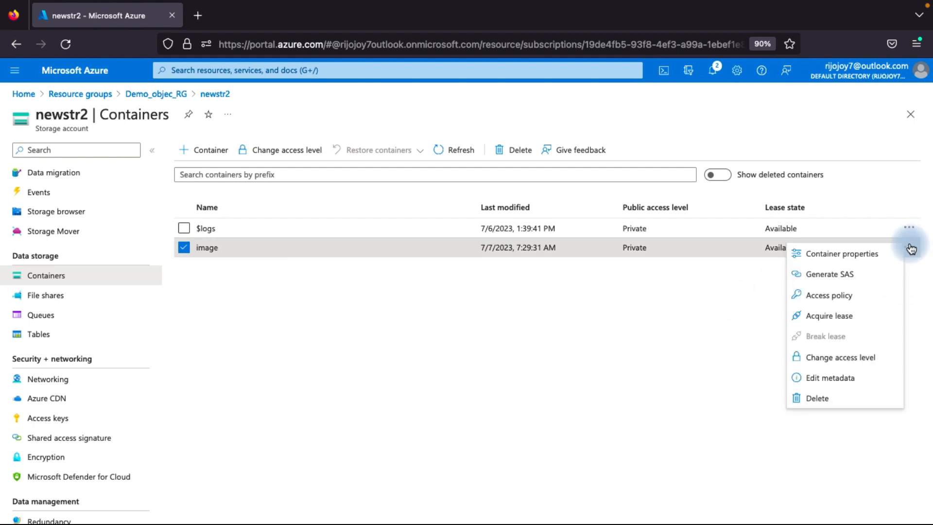
left_click(843, 278)
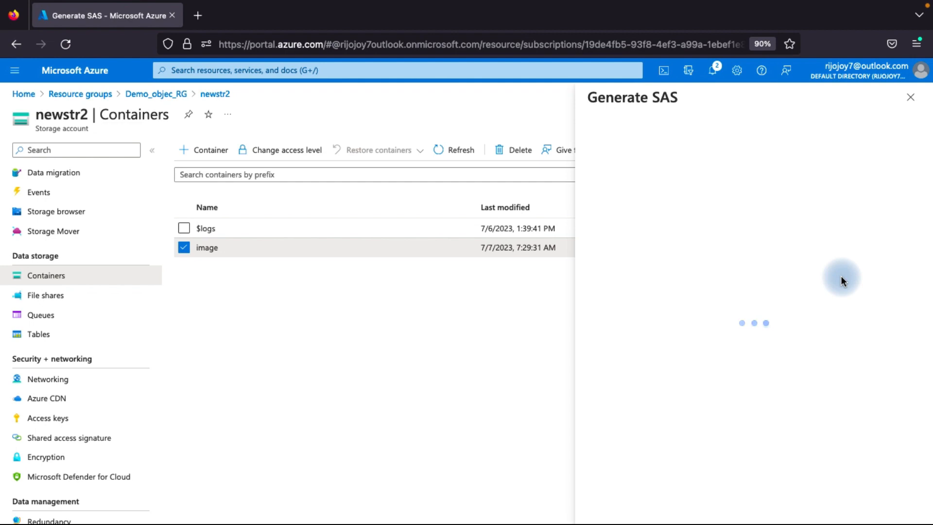
scroll(752, 335, "down", 2)
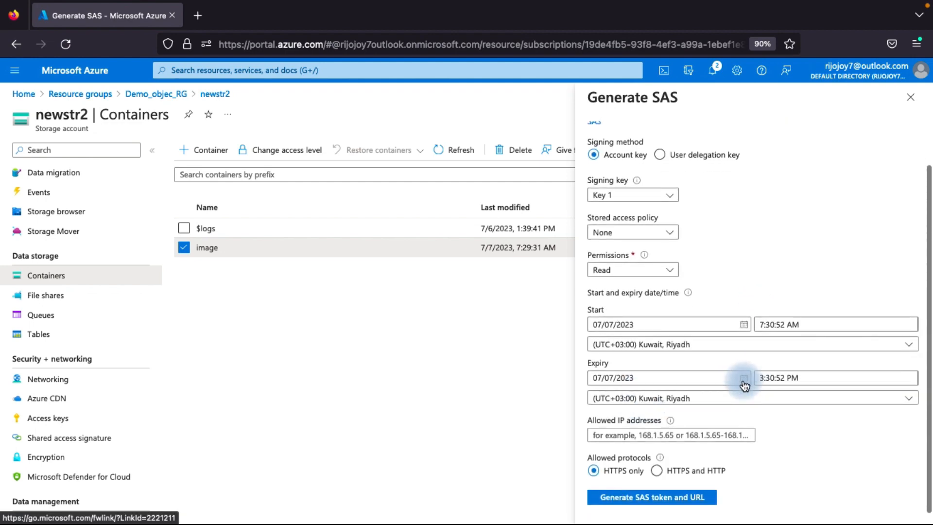
left_click(743, 378)
left_click(671, 311)
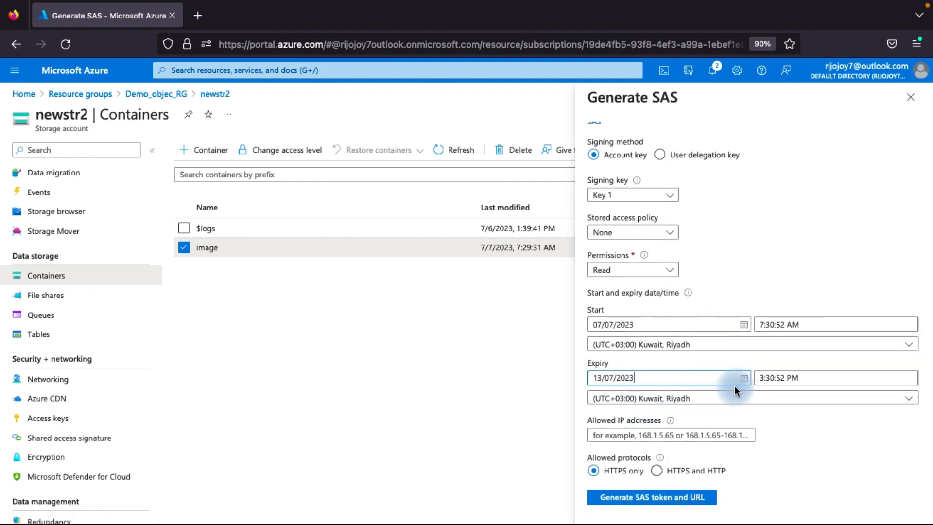
scroll(734, 386, "down", 1)
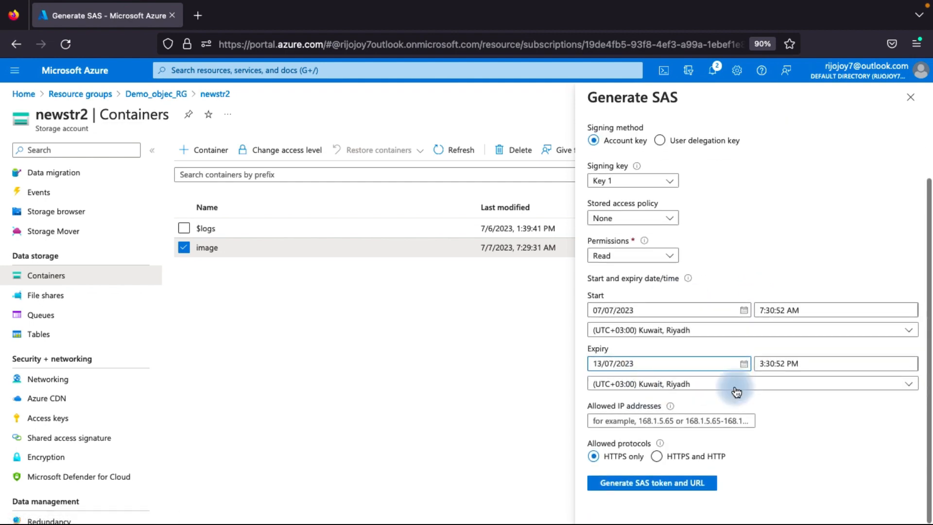
Generate the SAS token and URL with the new expiry and copy the Blob SAS URL into the note
left_click(655, 489)
scroll(737, 455, "down", 2)
left_click(913, 492)
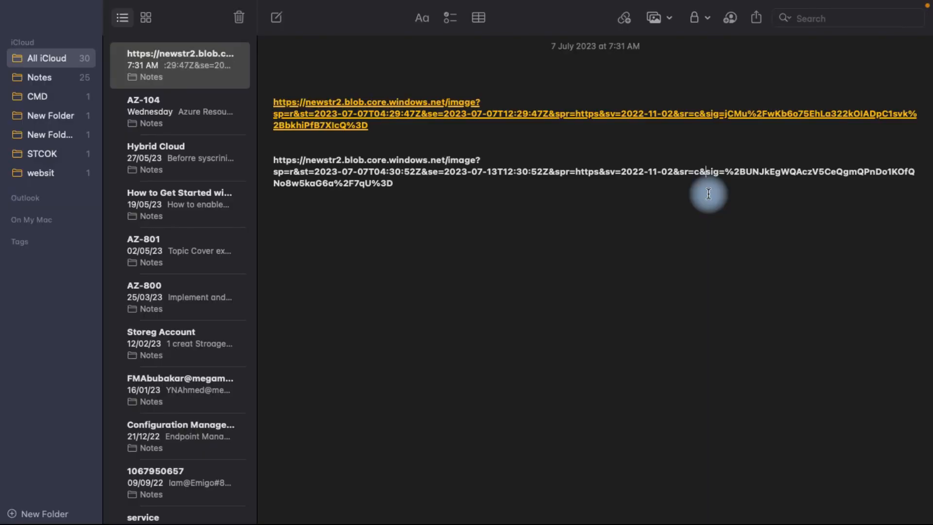
Clear the second Blob SAS URL from the note and paste it in again
key("Return")
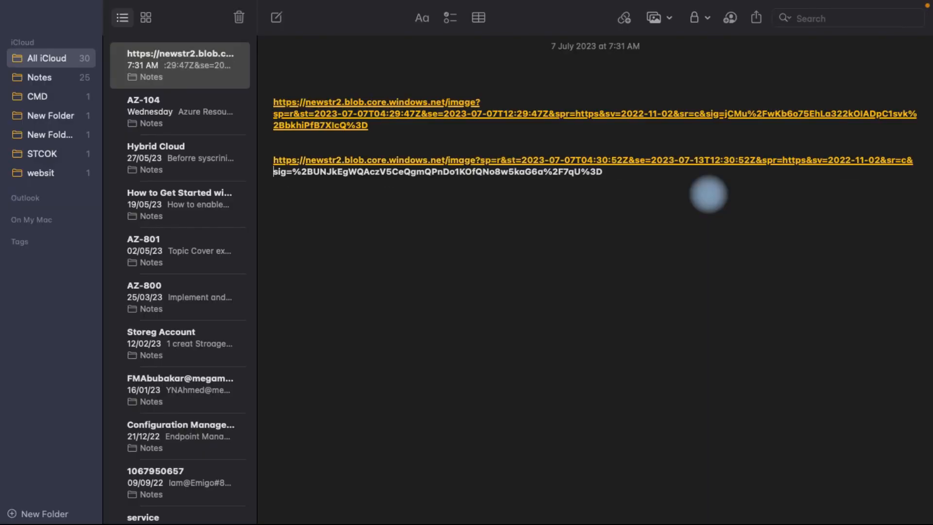
key("shift+Up")
left_click_drag(678, 169, 305, 151)
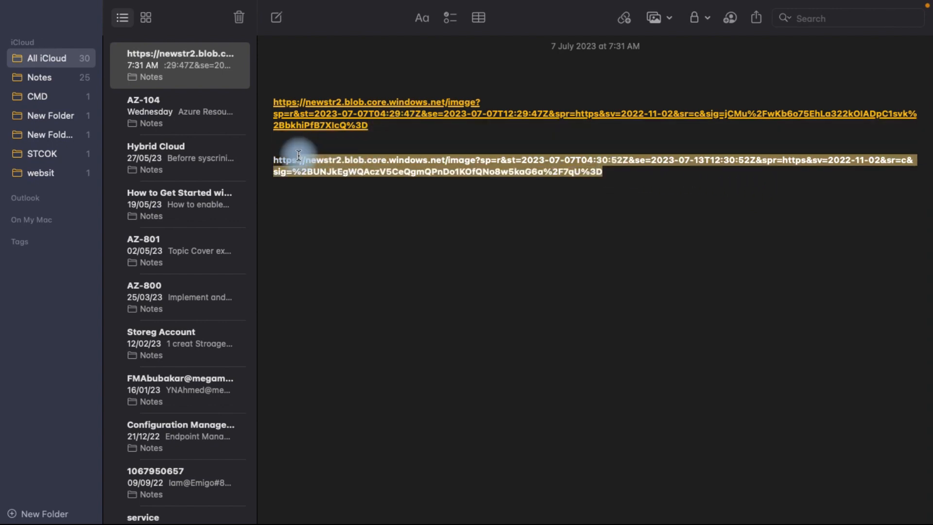
type("https:")
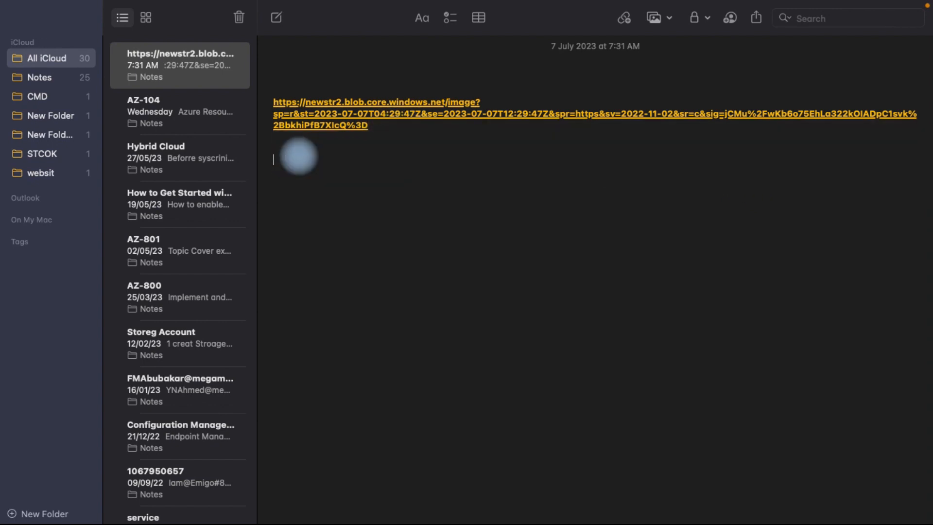
key("super+v")
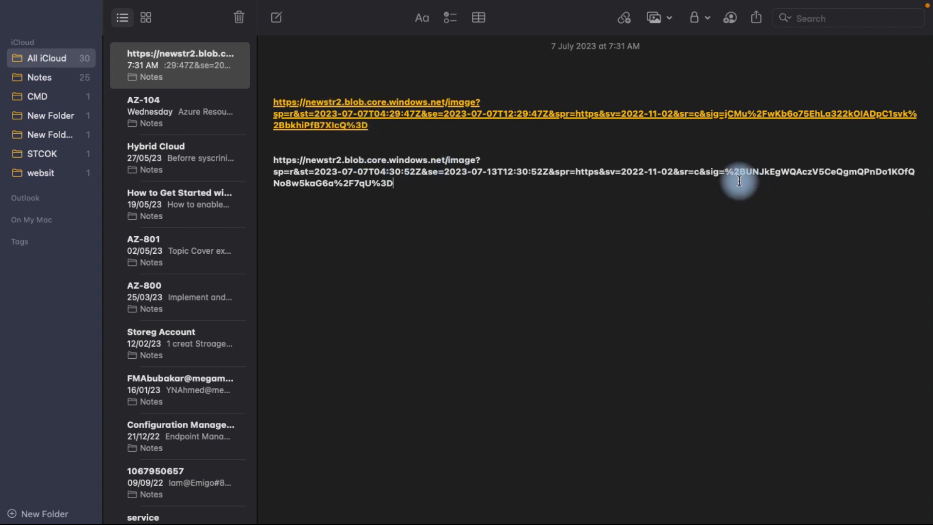
Move the signature part of the second Blob SAS URL onto its own line and select it
left_click(709, 171)
key("Return")
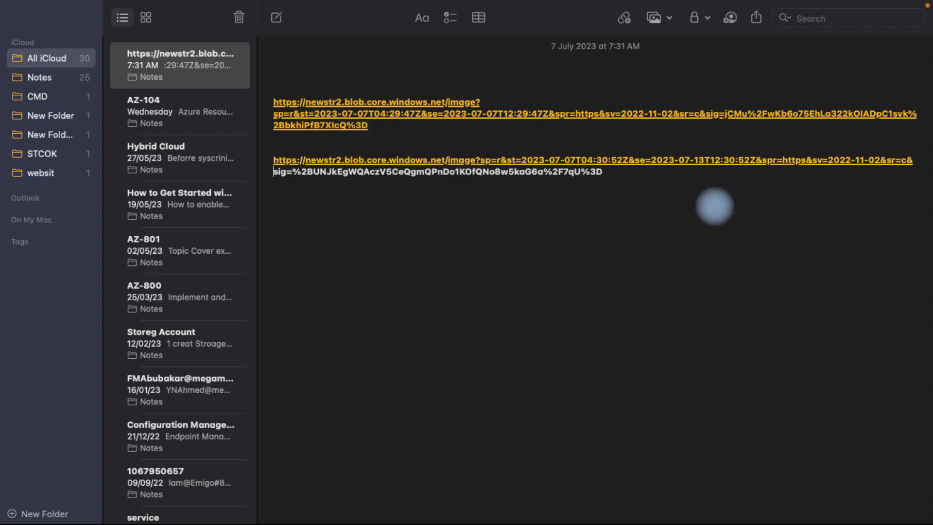
left_click_drag(604, 172, 349, 166)
triple_click(277, 174)
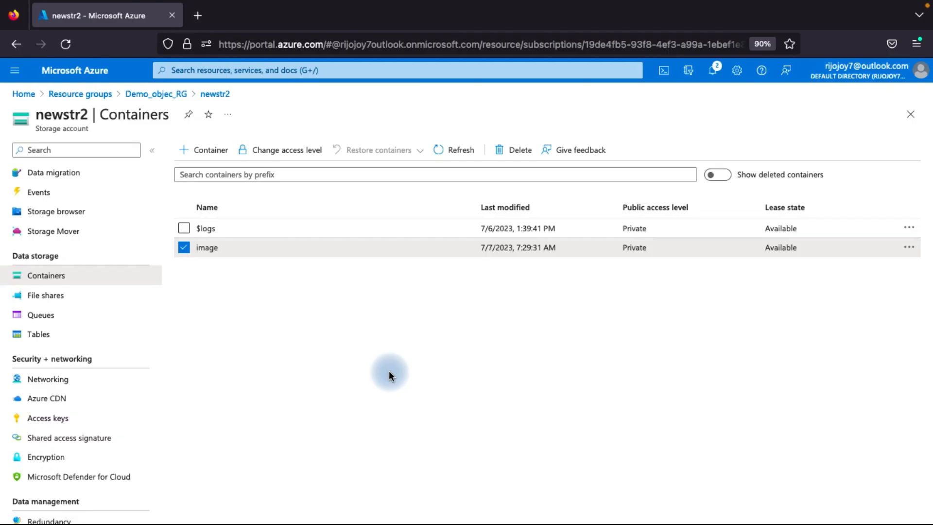
Begin a stored access policy on the image container with the identifier imageac and the Read permission
left_click(231, 248)
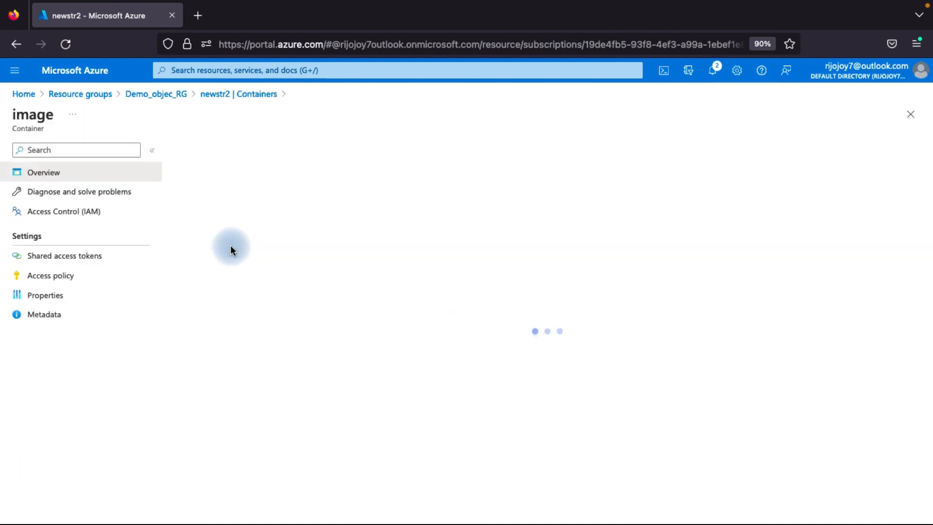
left_click(72, 281)
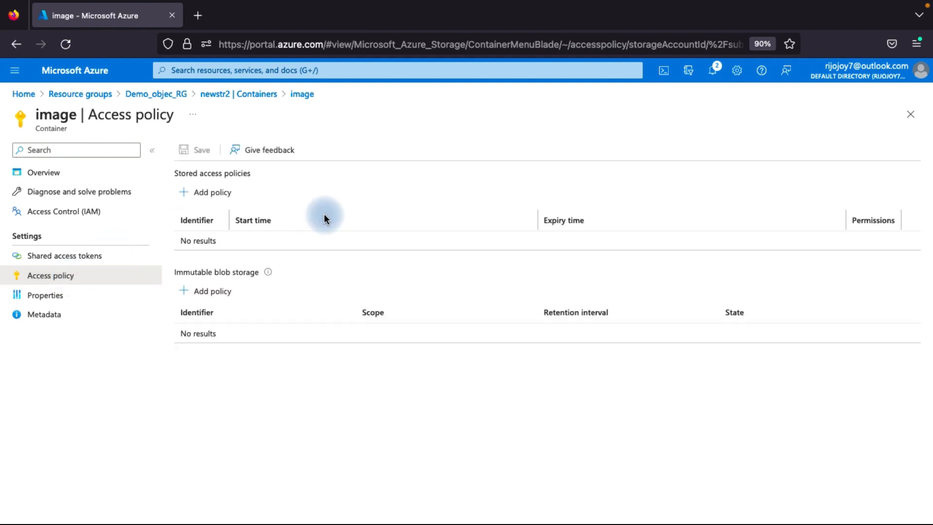
left_click(207, 192)
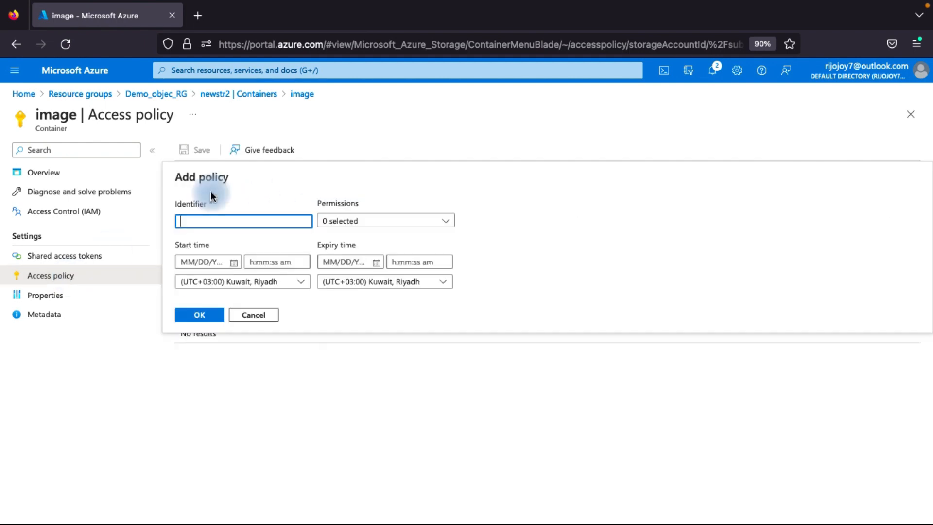
type("imageac")
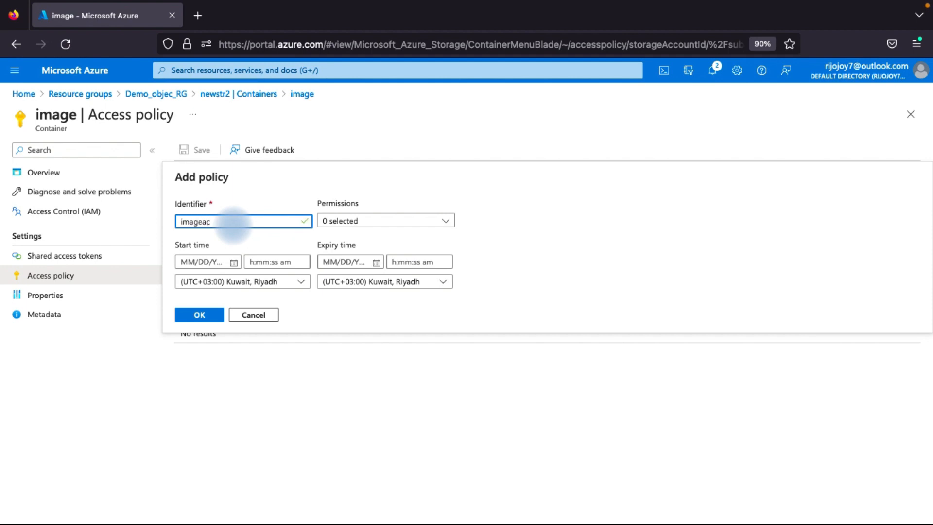
left_click(403, 223)
left_click(348, 240)
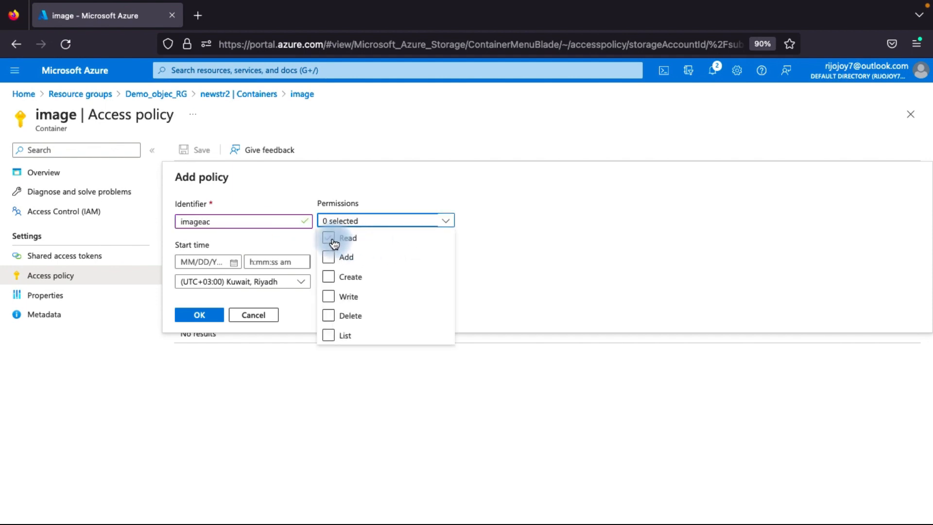
left_click(319, 401)
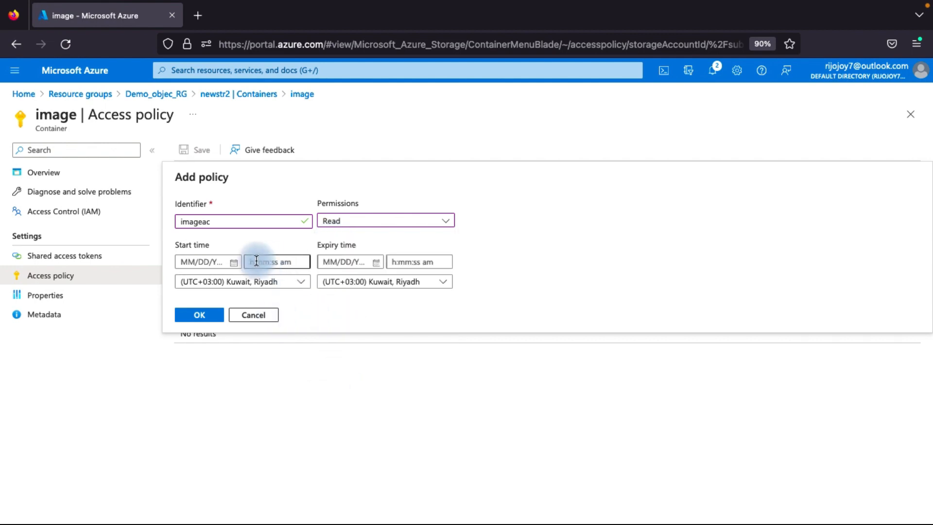
Set the start date of the imageac access policy to 07/07/2023
left_click(234, 265)
left_click(236, 266)
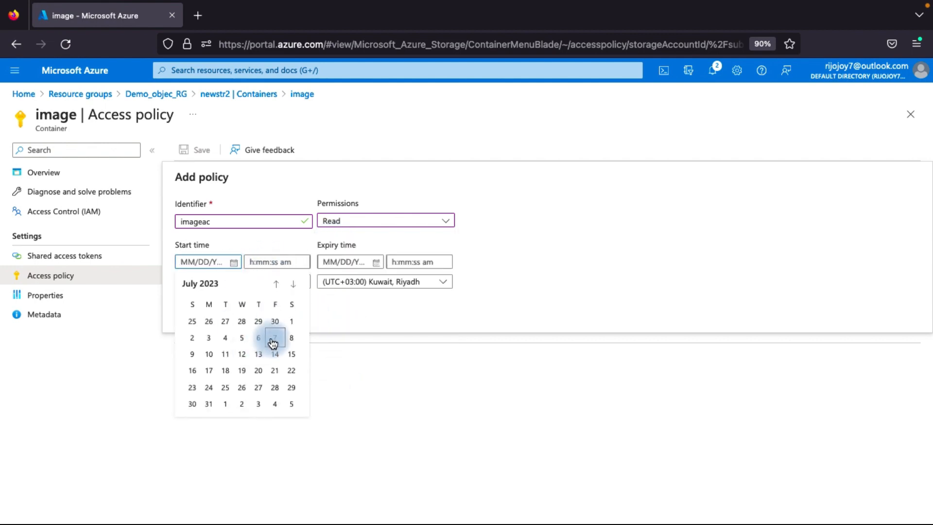
left_click(273, 340)
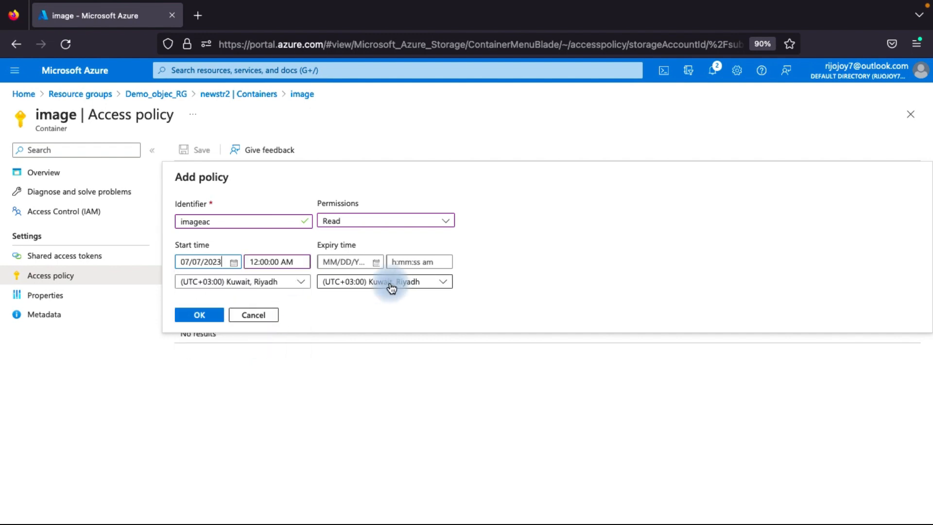
Set the imageac policy's expiry date to 08/07/2023, add the policy, and save the container's access policies
left_click(375, 268)
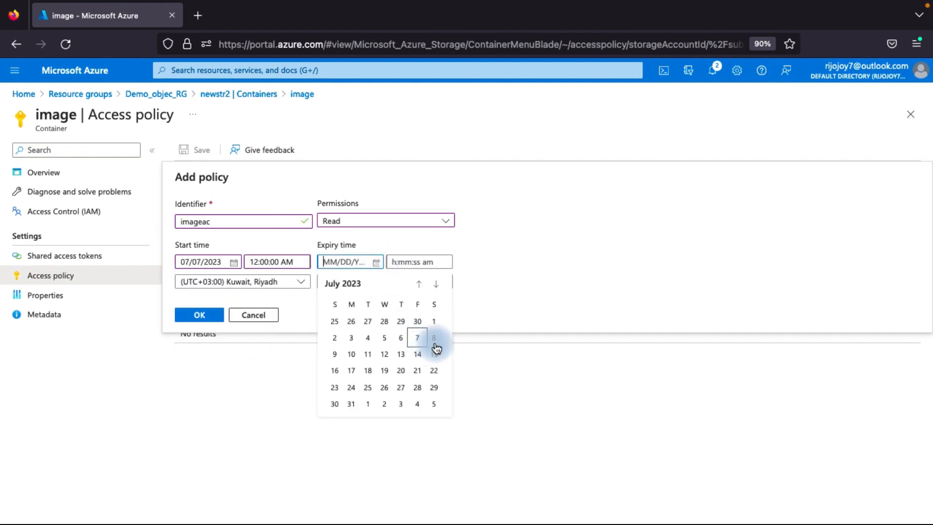
left_click(435, 343)
left_click(199, 316)
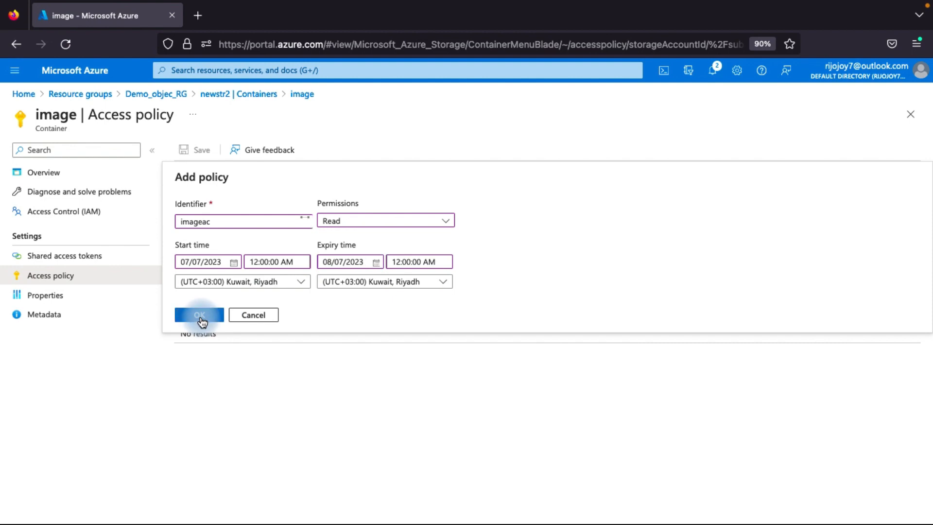
left_click(197, 151)
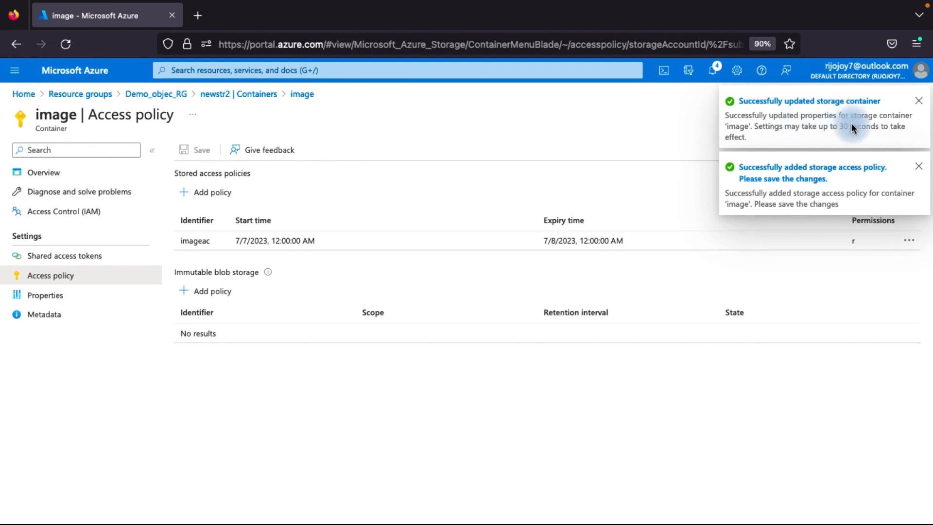
left_click(918, 101)
left_click(918, 100)
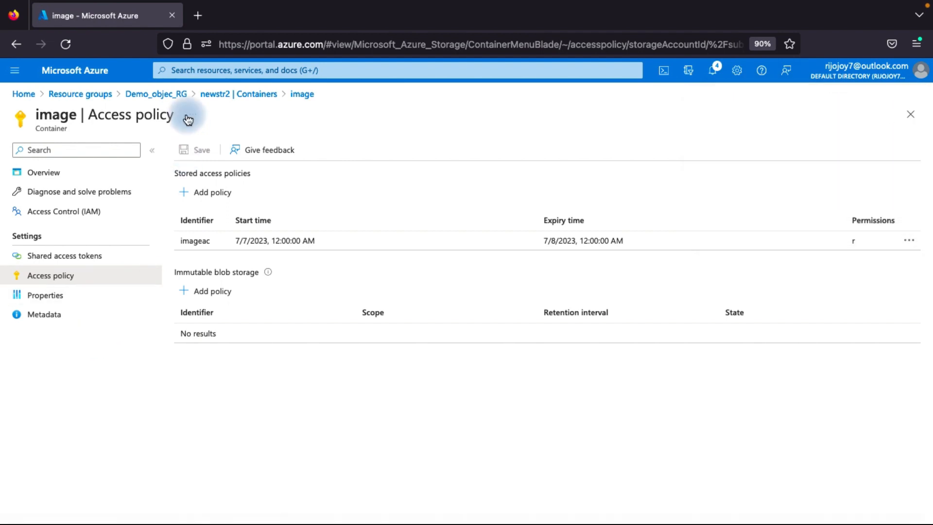
Return to the image container and upload Screenshot 2023-07-04 at 11.15.51 AM.png from the Desktop
left_click(158, 95)
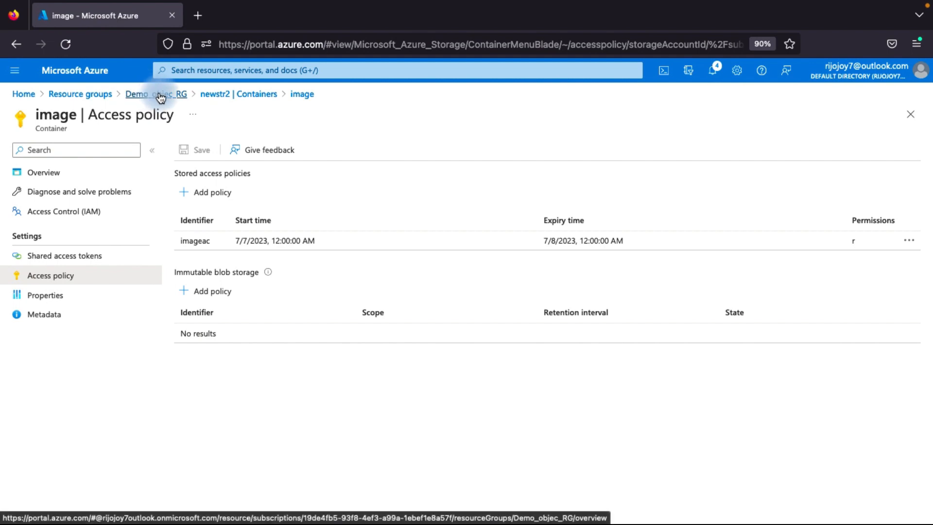
left_click(230, 97)
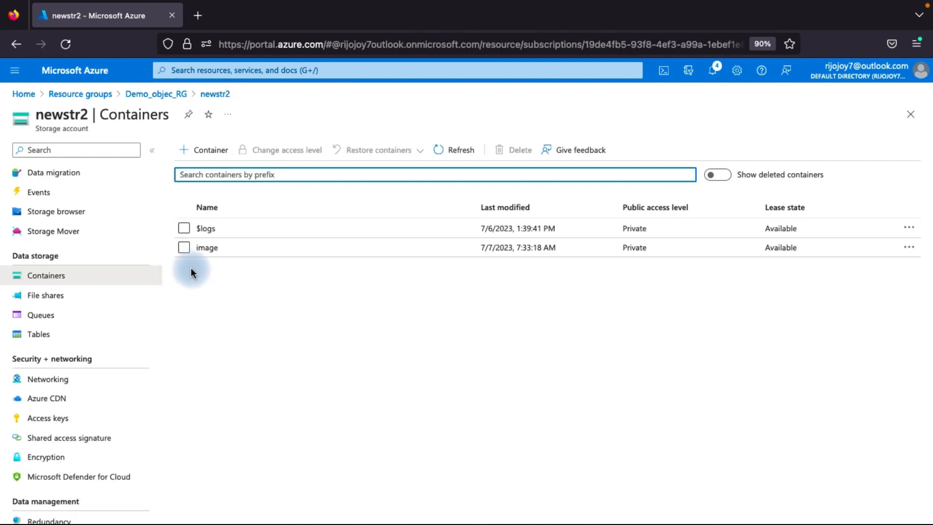
left_click(211, 245)
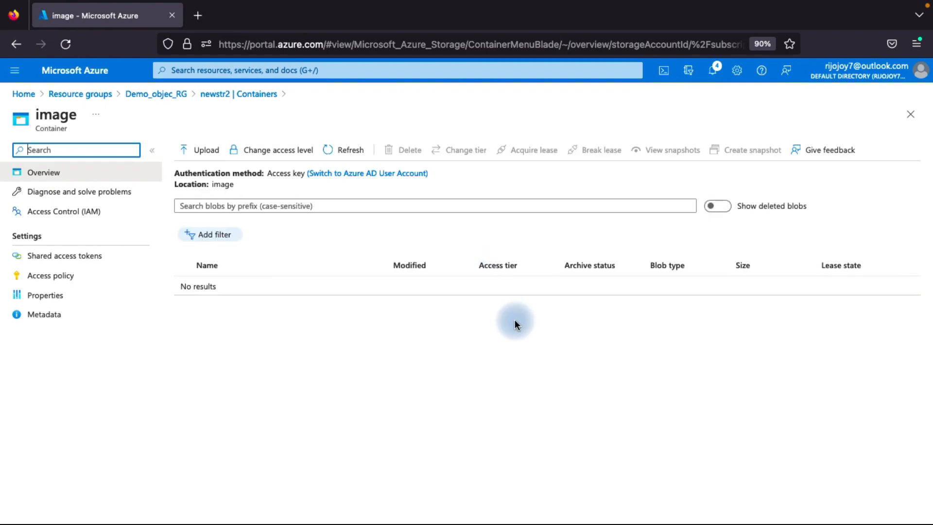
left_click(205, 152)
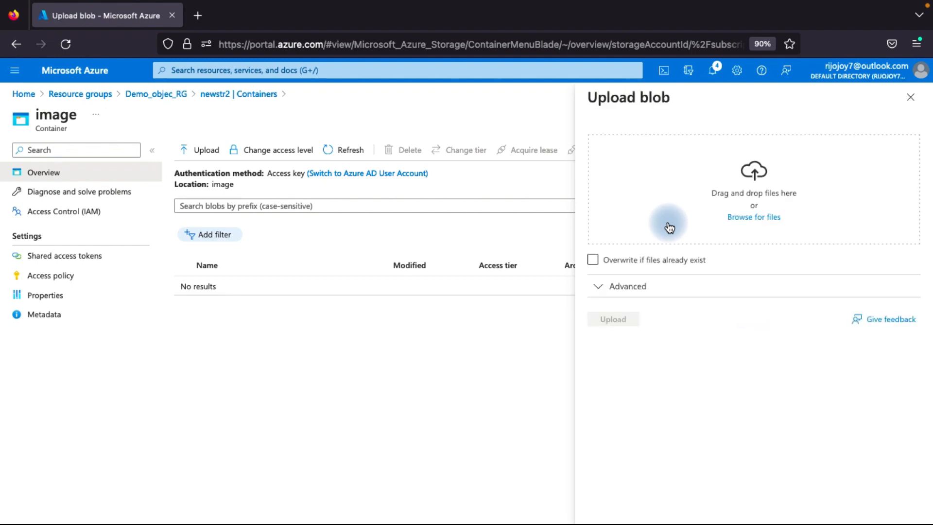
left_click(750, 220)
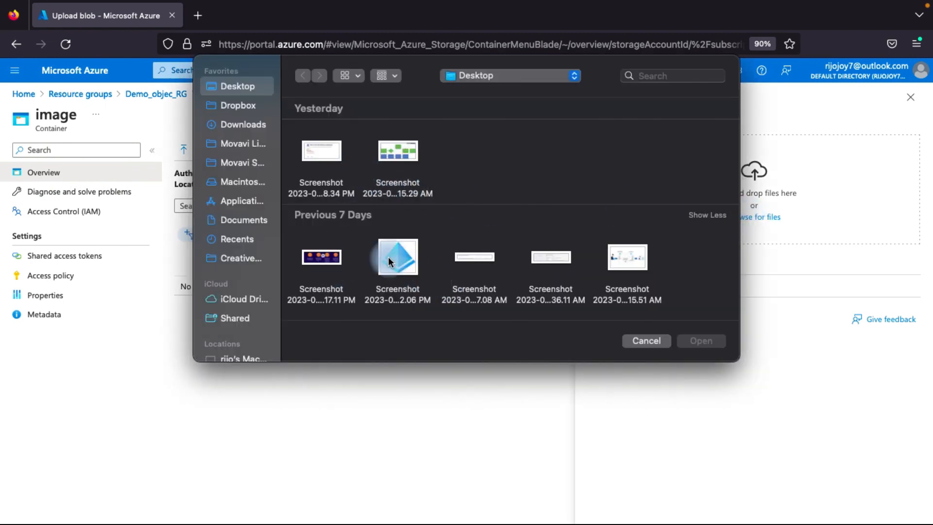
scroll(438, 228, "down", 2)
left_click(629, 245)
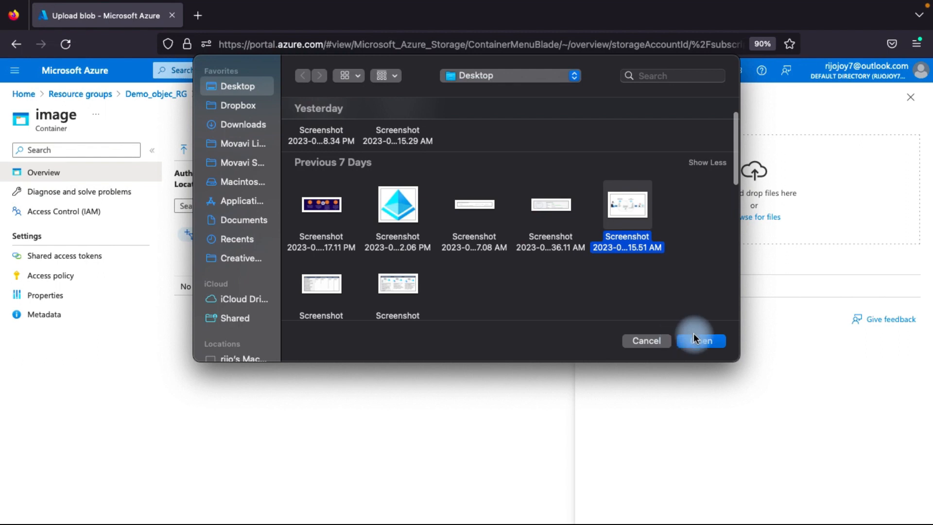
left_click(713, 339)
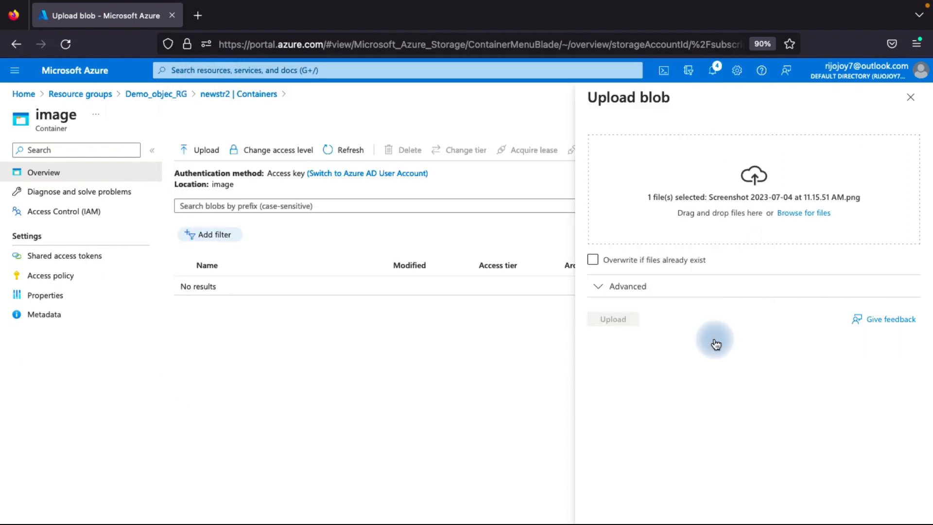
left_click(610, 321)
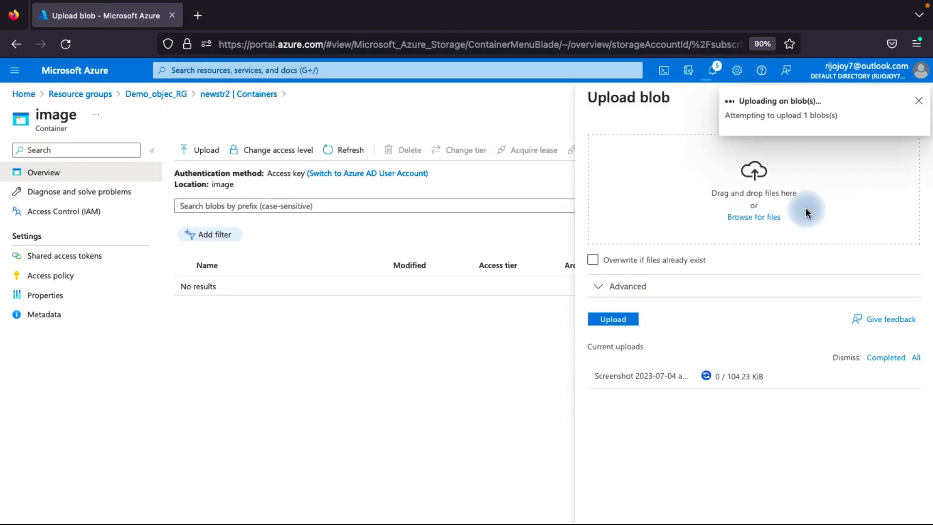
left_click(919, 101)
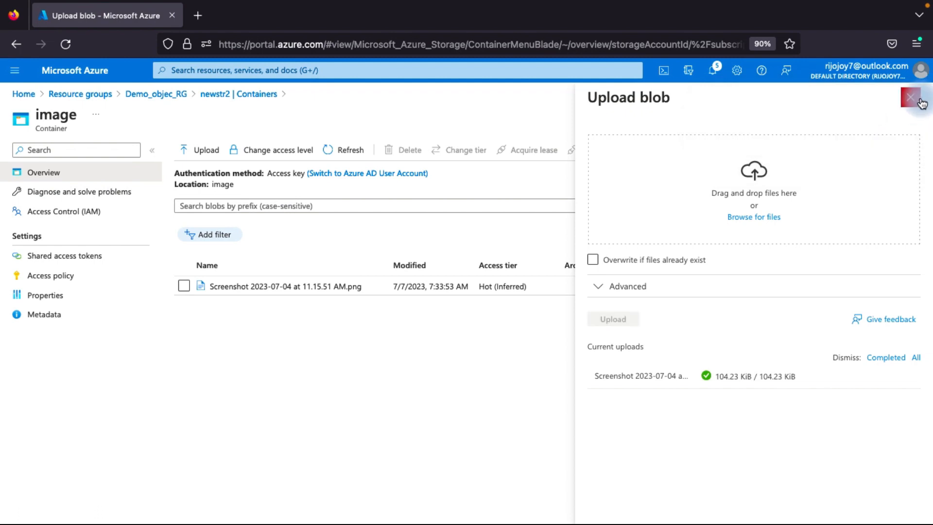
left_click(922, 103)
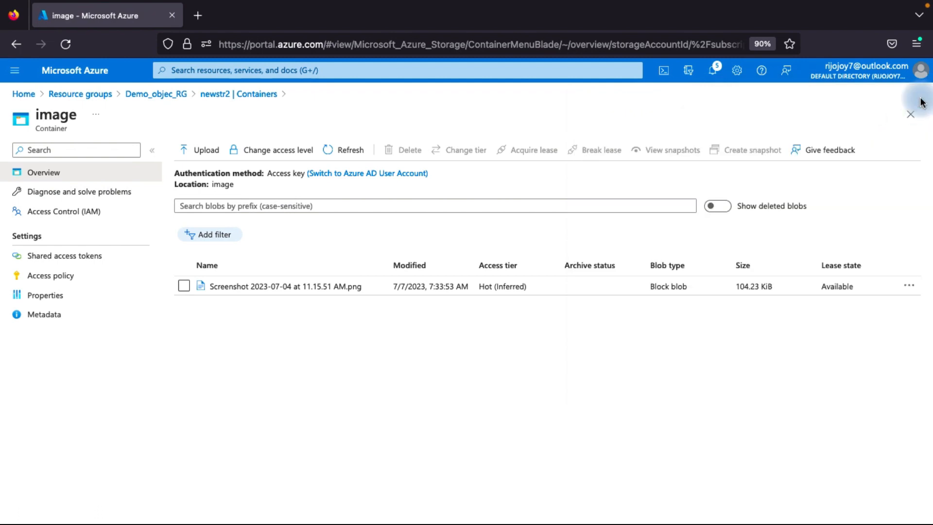
Generate a SAS token and URL for the uploaded screenshot blob using the stored access policy imageac
left_click(908, 287)
left_click(825, 355)
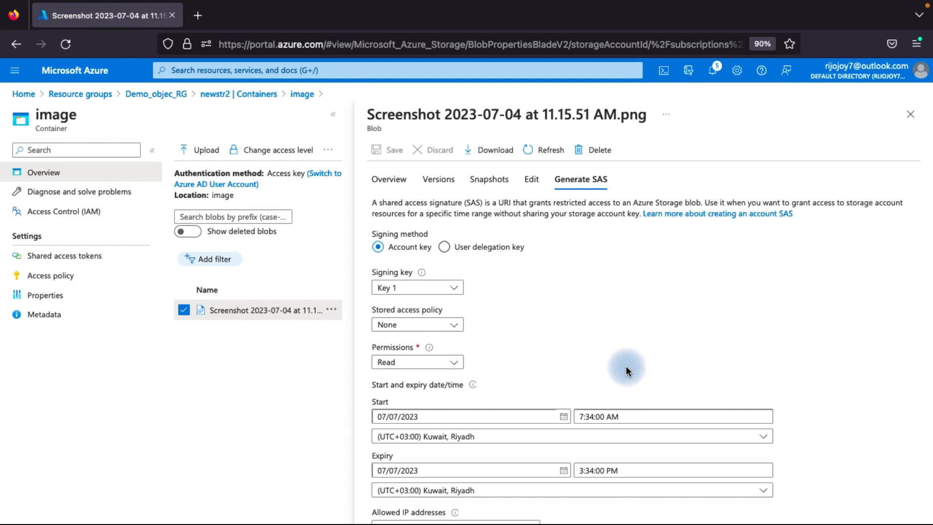
scroll(626, 369, "down", 1)
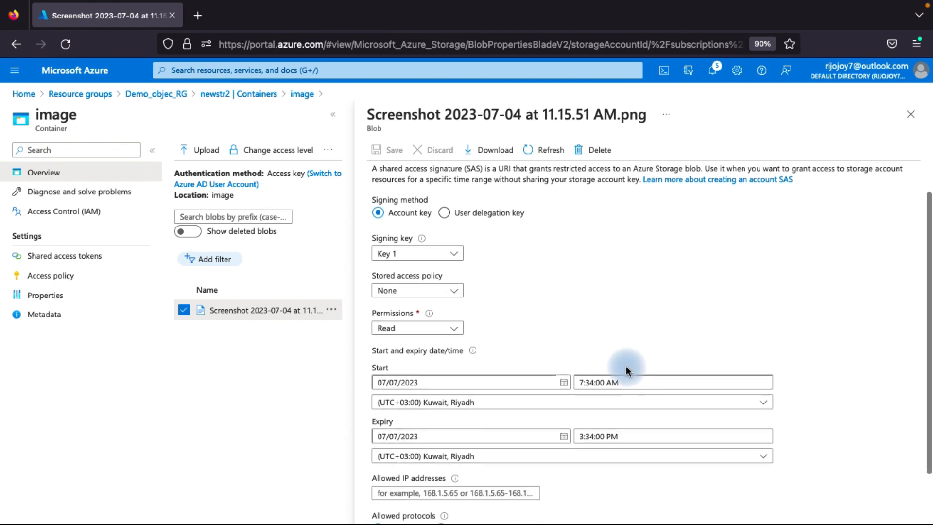
left_click(402, 291)
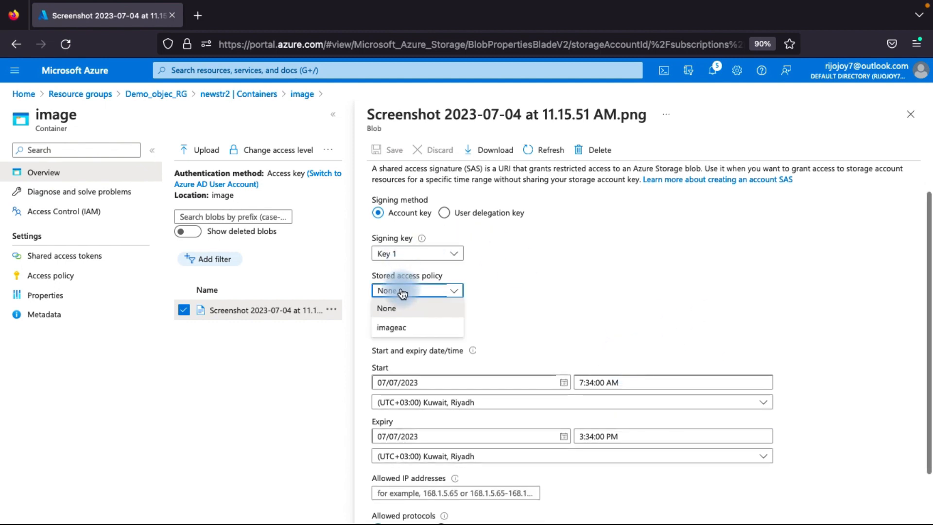
left_click(401, 329)
scroll(460, 365, "down", 2)
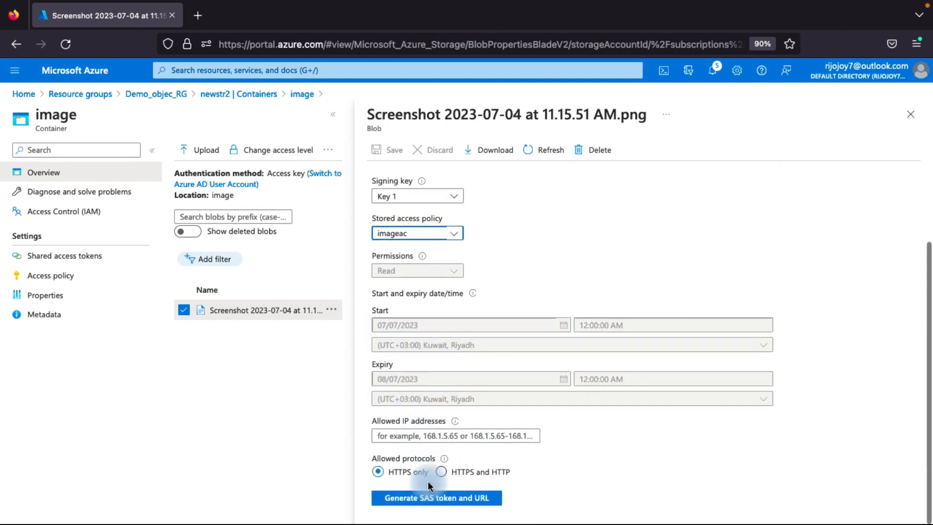
left_click(455, 499)
Copy the screenshot's Blob SAS URL into the note and select it there, then close the blob's details in the portal
scroll(546, 454, "down", 3)
left_click(913, 510)
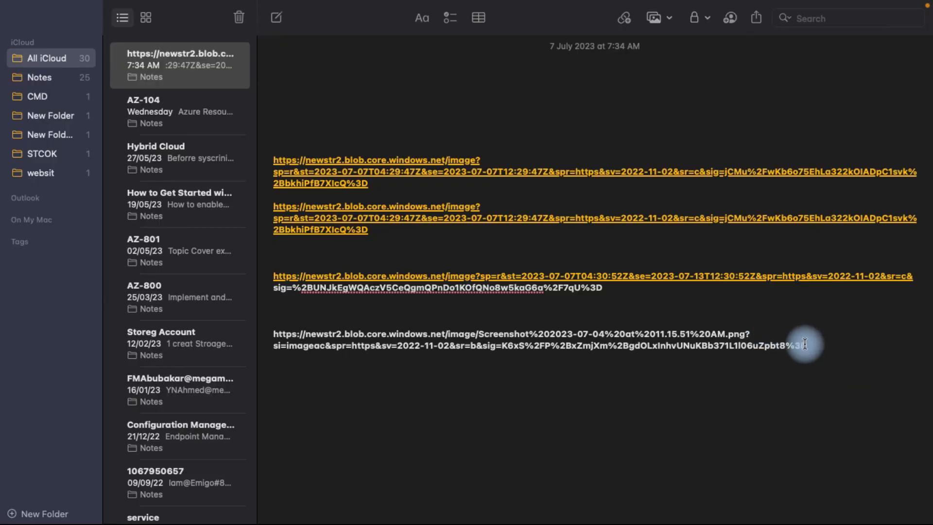
left_click_drag(808, 346, 222, 333)
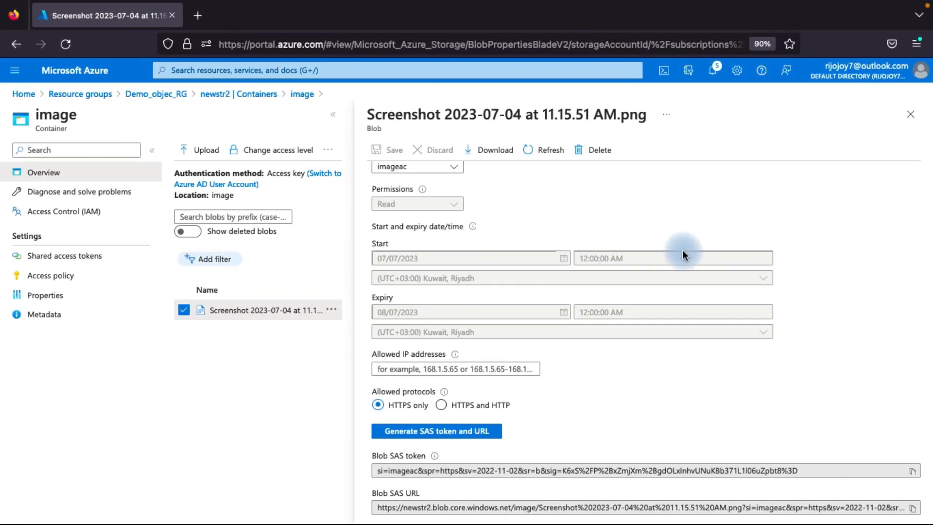
left_click(912, 116)
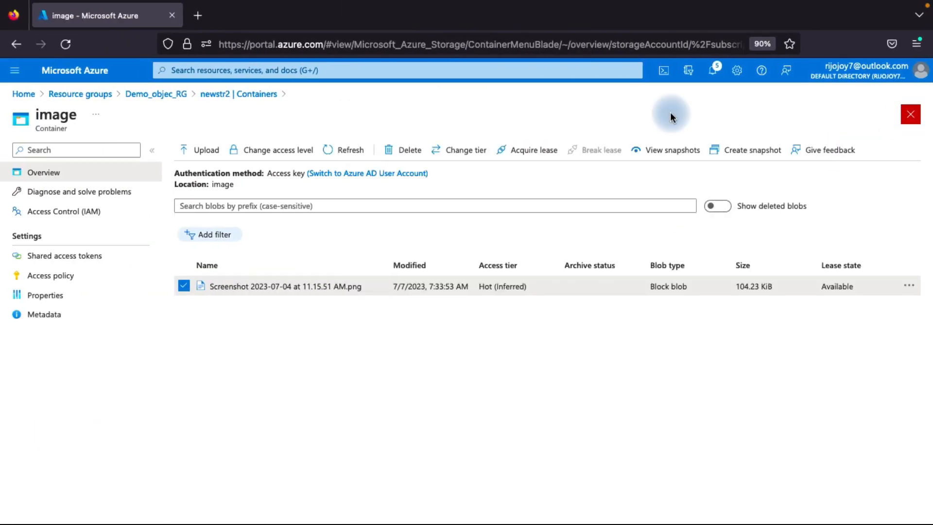
Open the screenshot's Blob SAS URL in a new browser tab to test access to the image
left_click(210, 17)
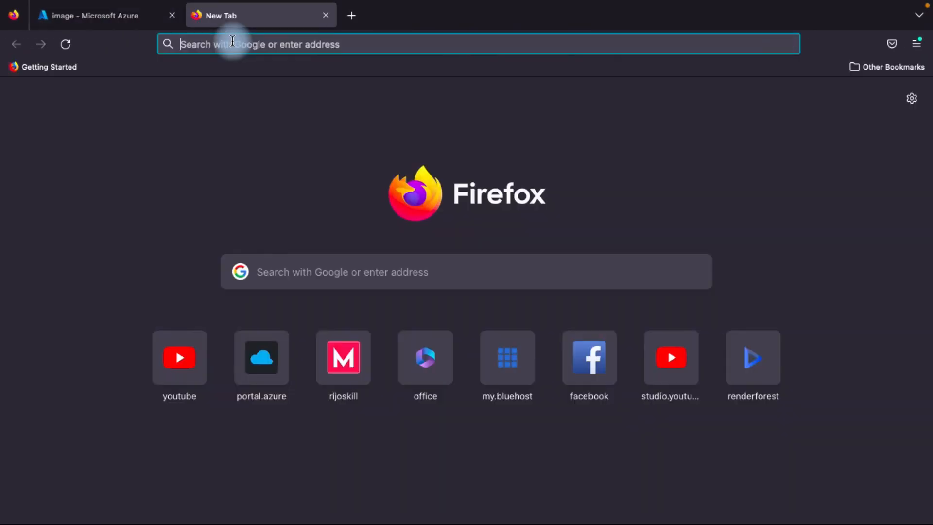
left_click(232, 43)
key("ctrl+v")
key("Return")
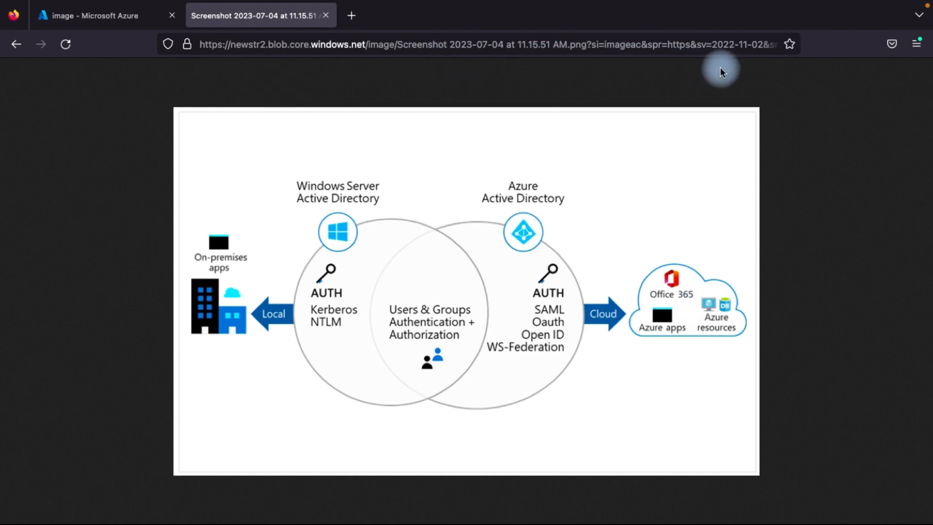
Return to the image container's access policies and change the imageac policy's start date to 04/07/2023
left_click(93, 15)
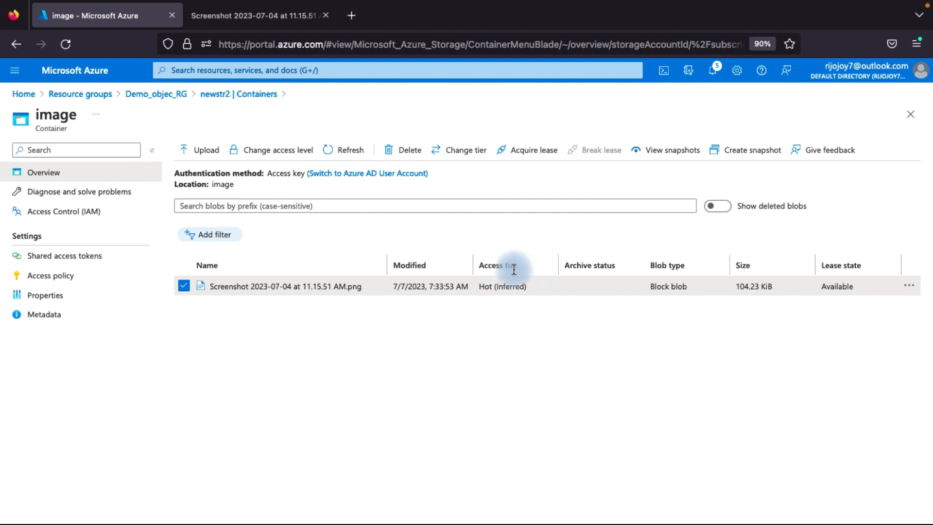
left_click(66, 274)
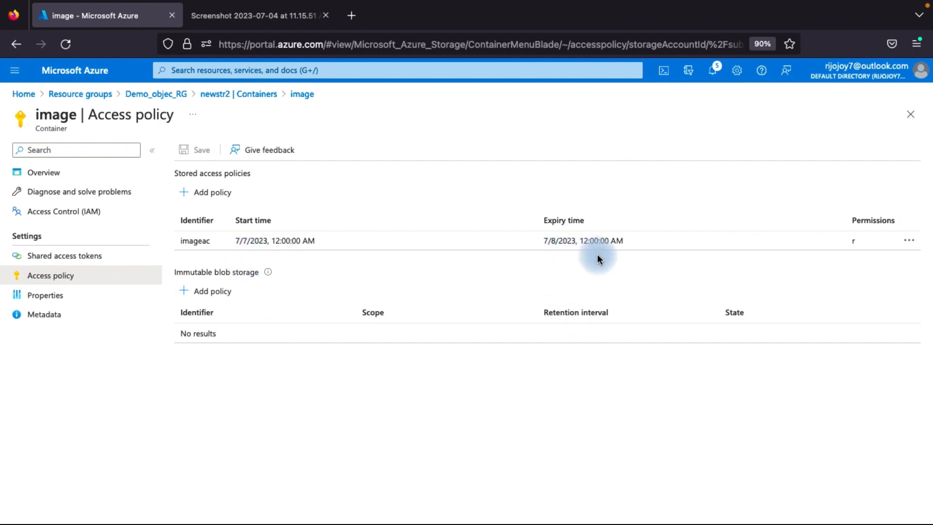
left_click(910, 242)
left_click(839, 243)
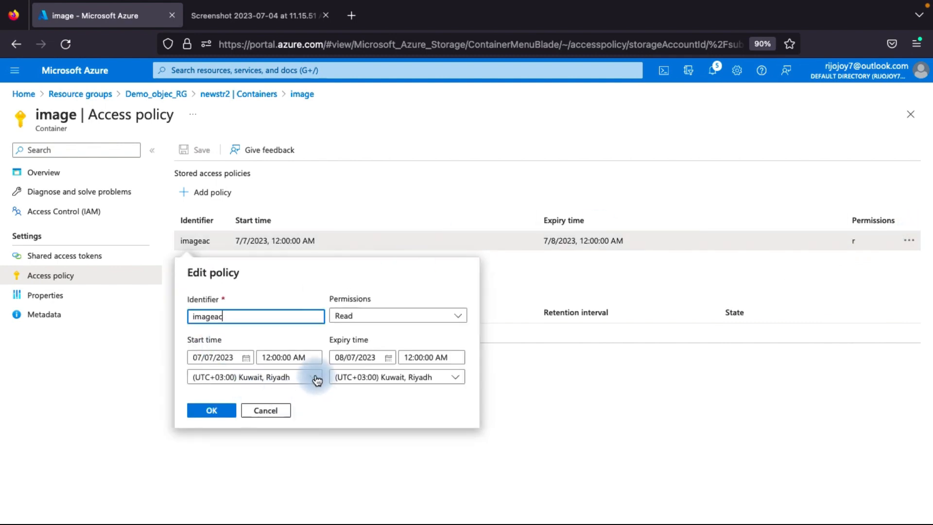
left_click(246, 360)
left_click(242, 435)
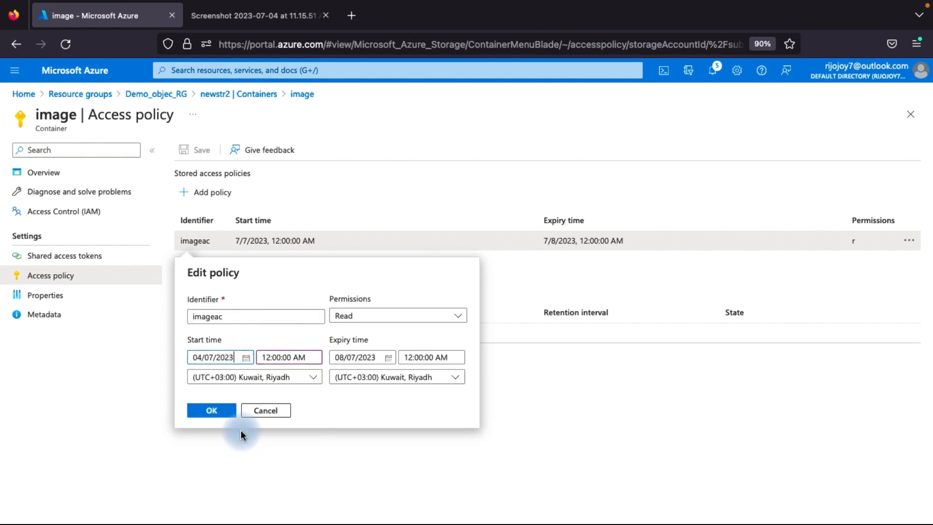
Change the imageac policy's expiry date to 06/07/2023 and save the container's access policies
left_click(388, 358)
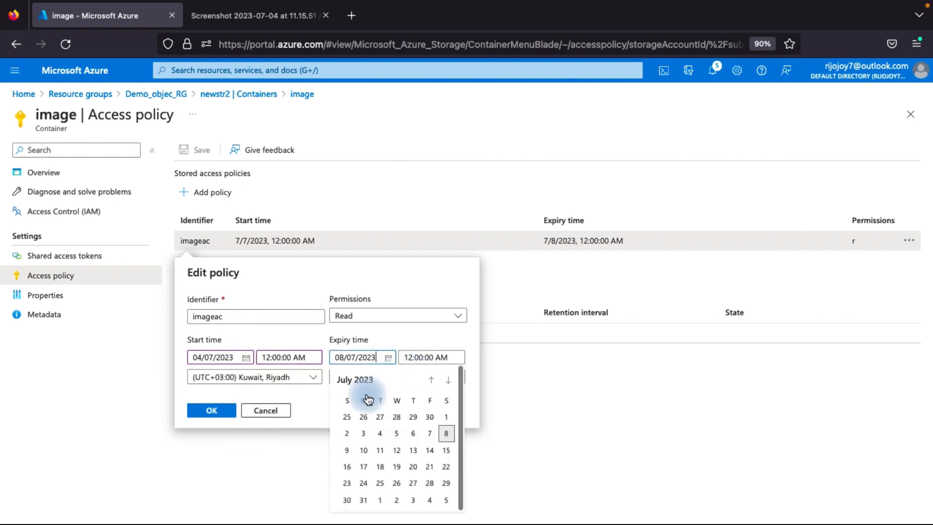
left_click(413, 434)
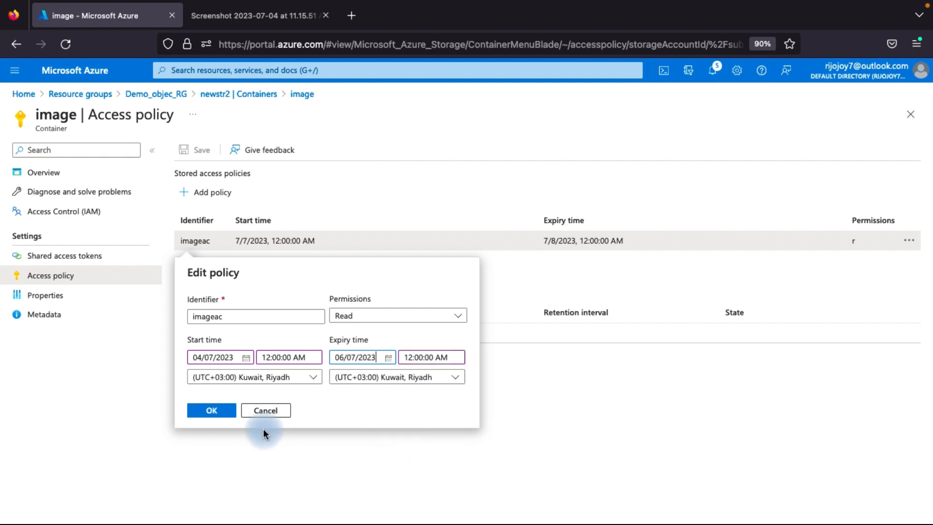
left_click(212, 413)
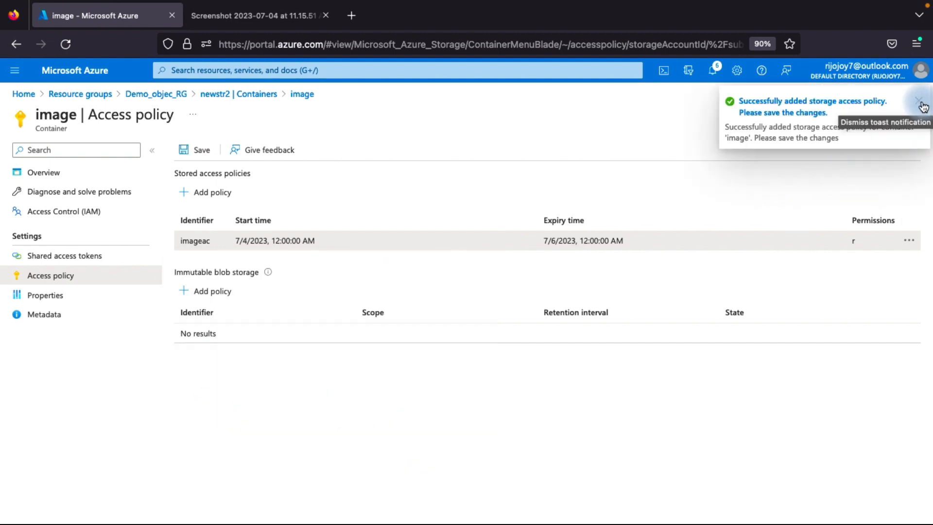
left_click(183, 151)
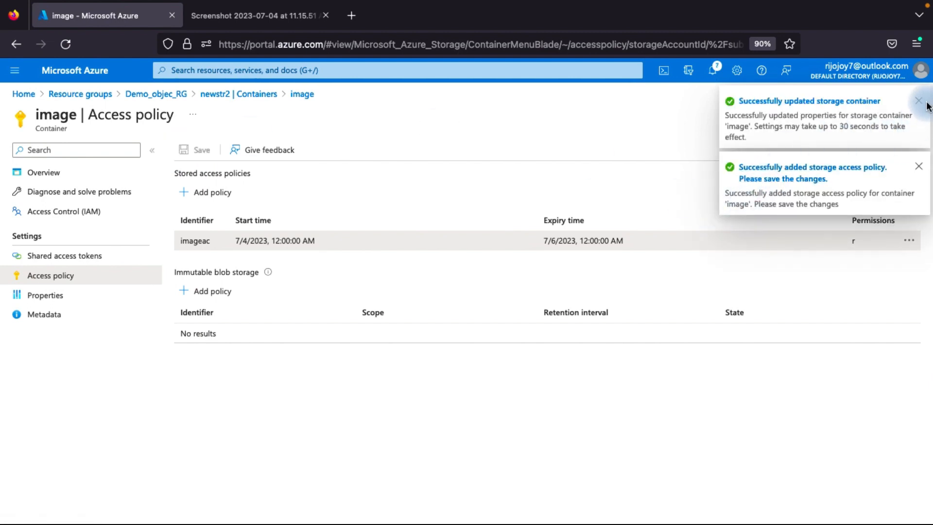
left_click(918, 104)
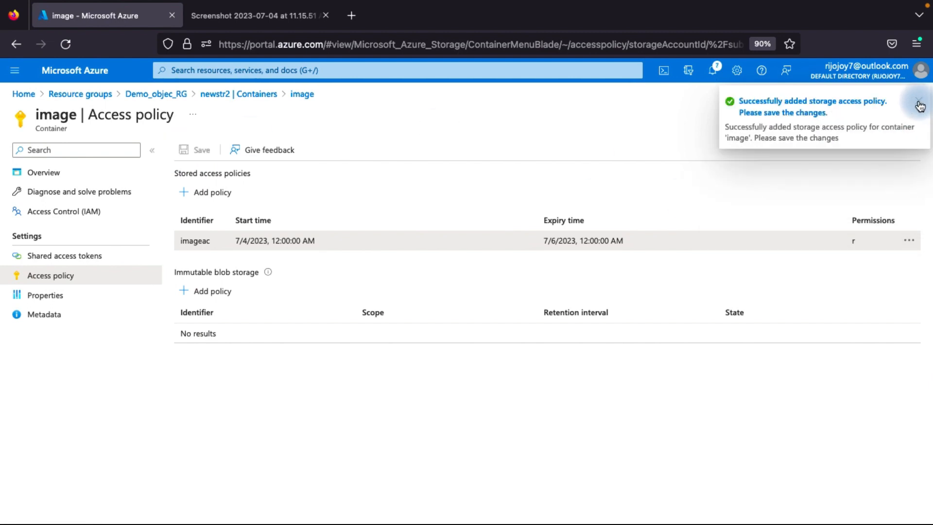
left_click(919, 105)
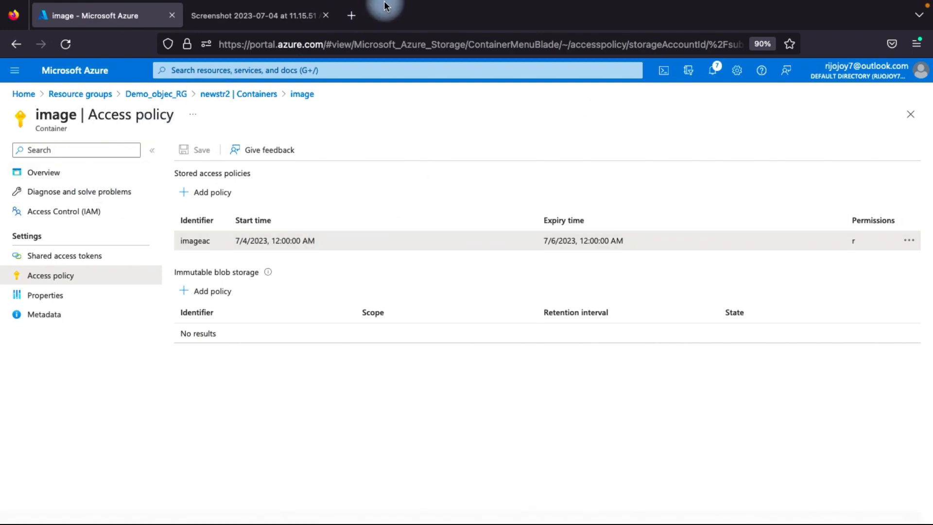
Copy the screenshot's Blob SAS URL from the note in Notes and return to the Firefox browser
key("ctrl+Right")
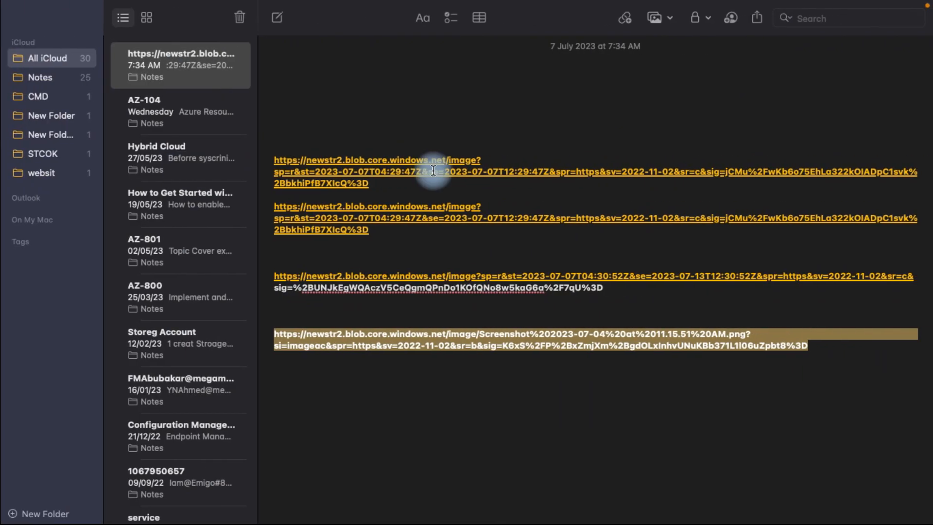
left_click(600, 409)
left_click_drag(807, 346, 271, 336)
key("super+c")
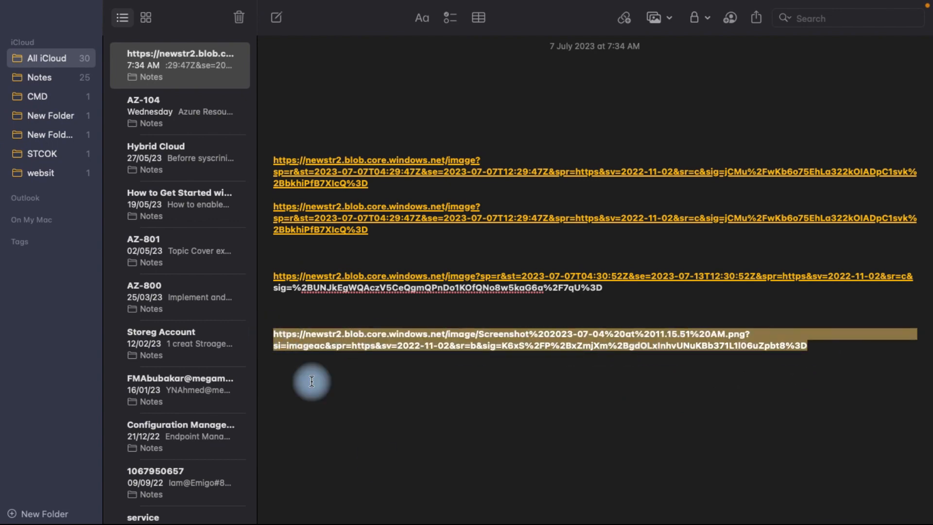
key("ctrl+Left")
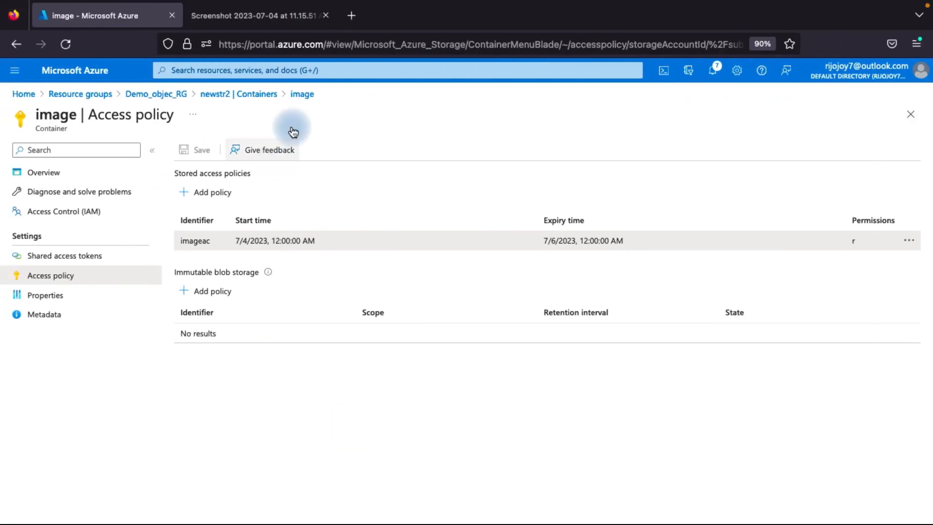
Load the copied Blob SAS URL in another new browser tab to retest access under the edited policy
left_click(349, 17)
left_click(334, 43)
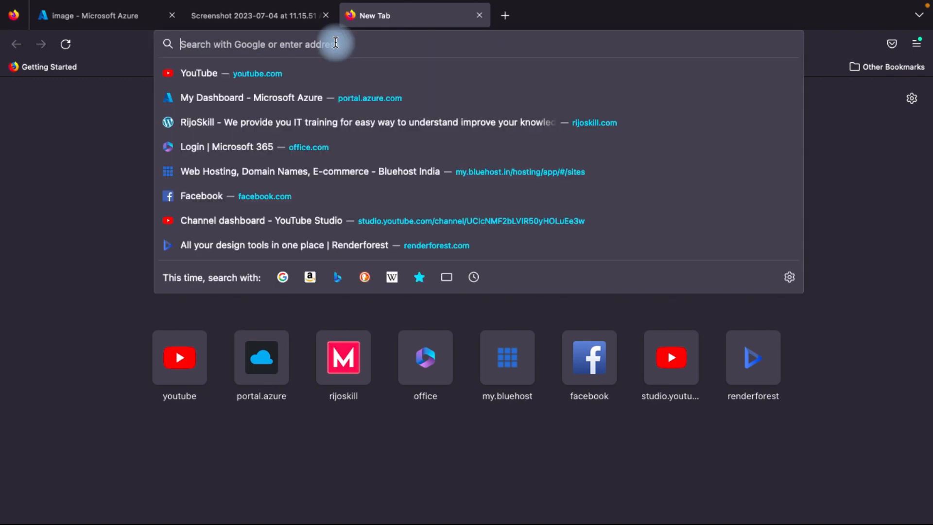
key("super+v")
key("Return")
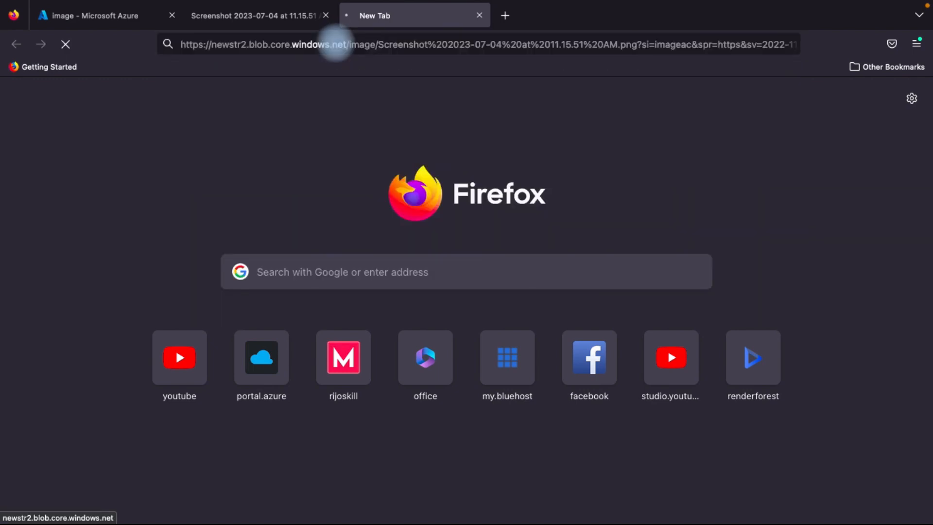